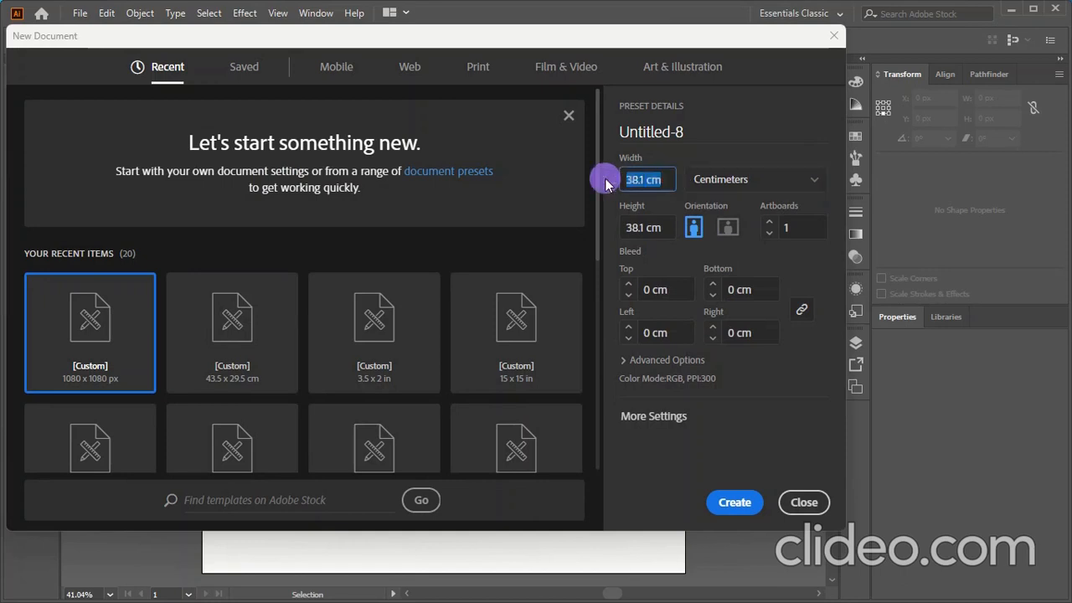
# Create a new landscape document 43.5 cm wide and 29.5 cm high in CMYK color mode
pyautogui.write('43.5')
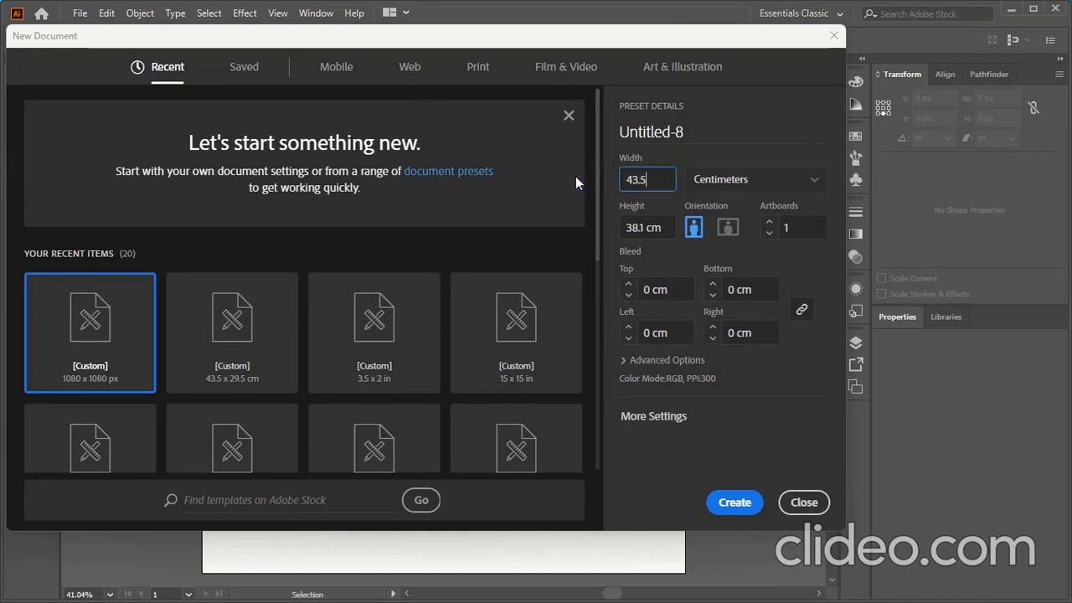
pyautogui.press('Tab')
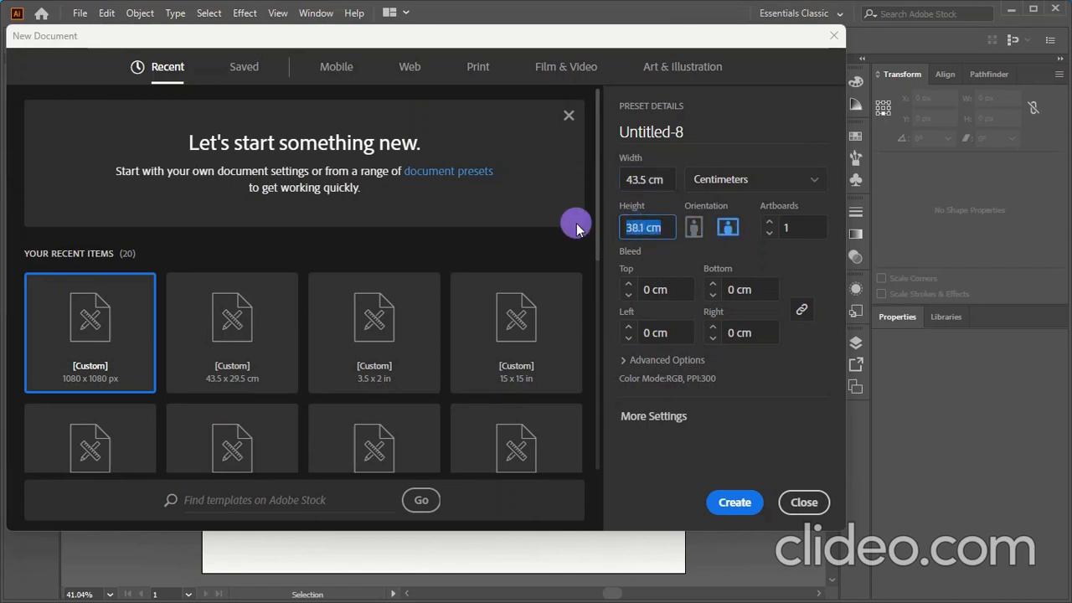
pyautogui.write('29.5')
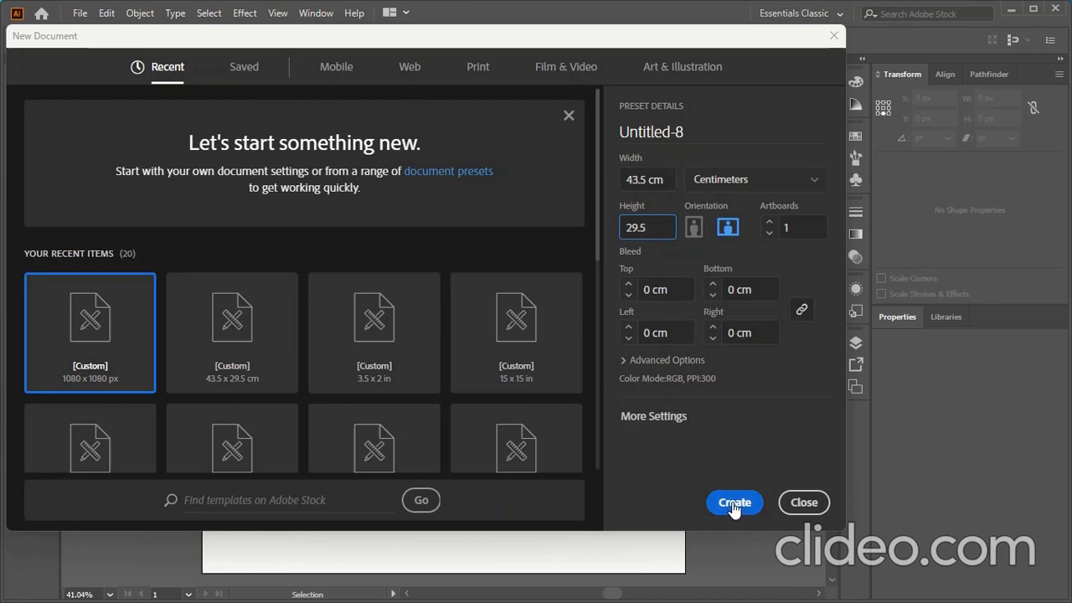
pyautogui.click(668, 421)
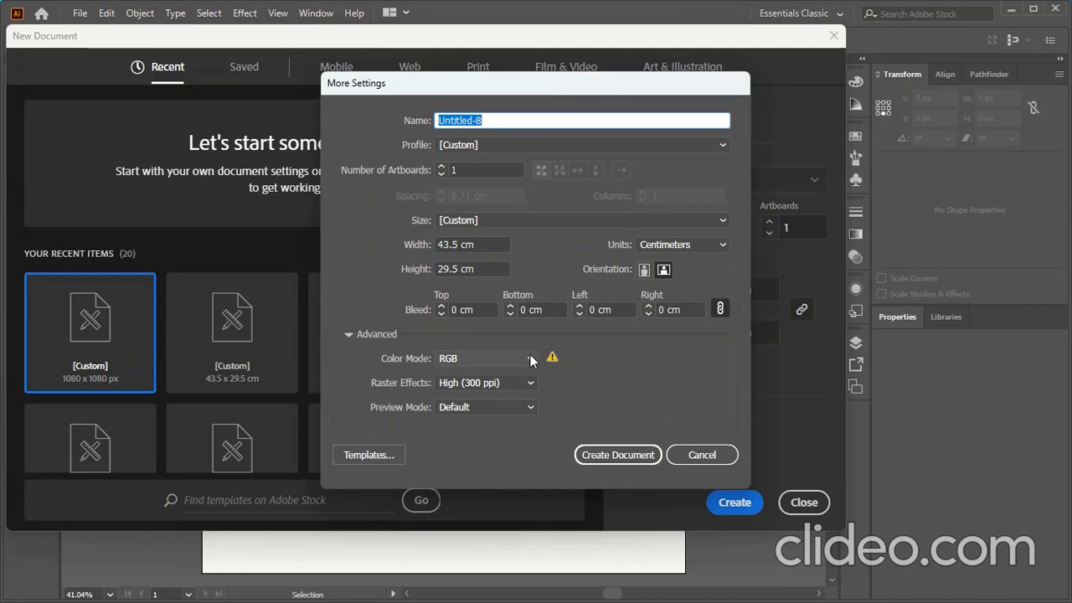
pyautogui.click(530, 359)
pyautogui.click(484, 374)
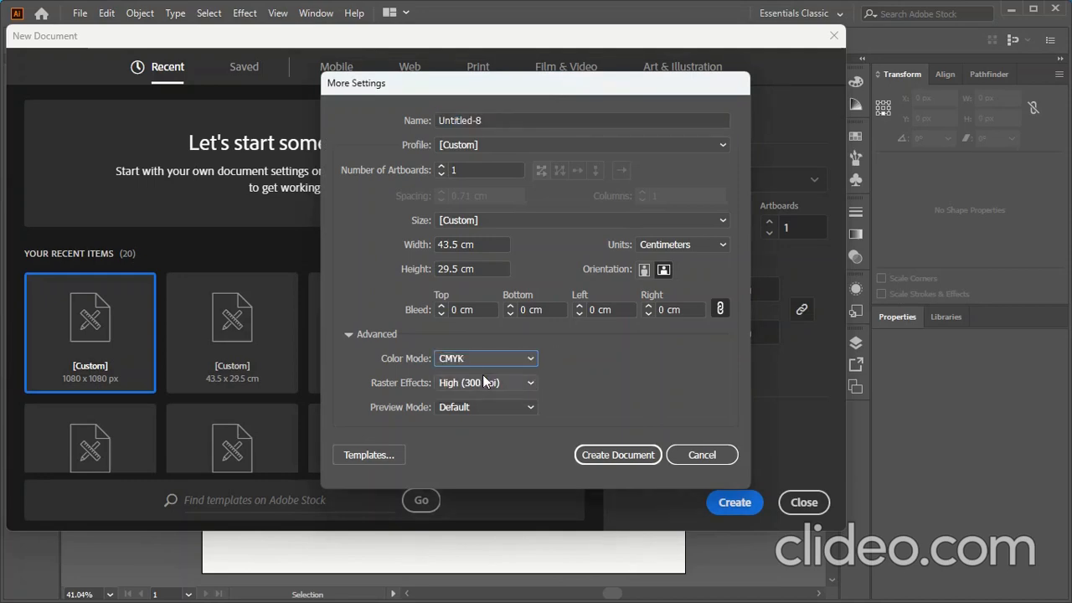
pyautogui.click(634, 454)
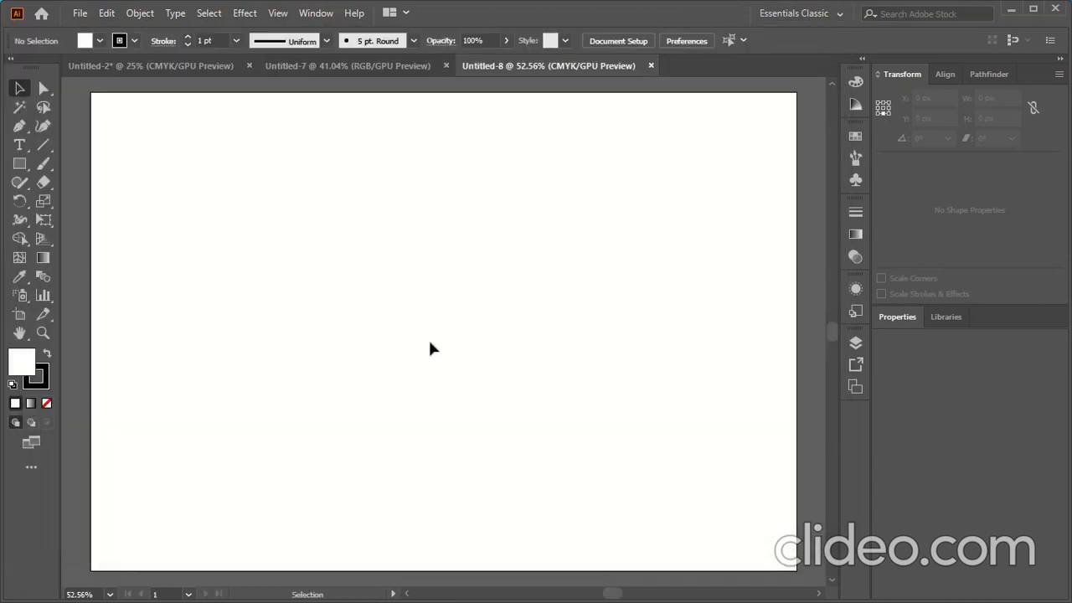
# Draw a 15 x 20 cm rectangle and place it near the artboard's upper-left corner
pyautogui.click(20, 165)
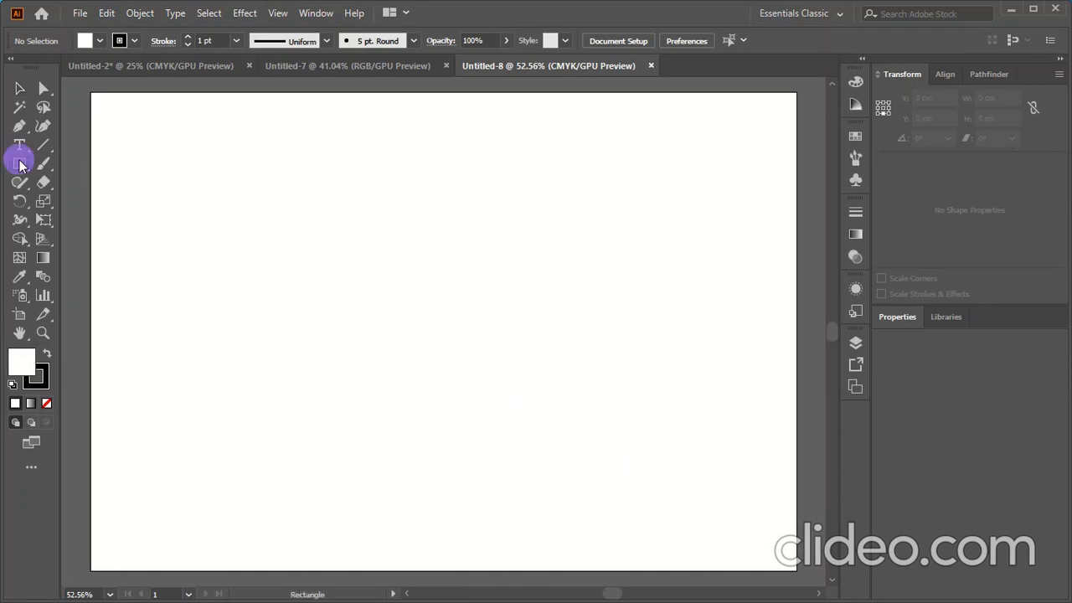
pyautogui.click(202, 262)
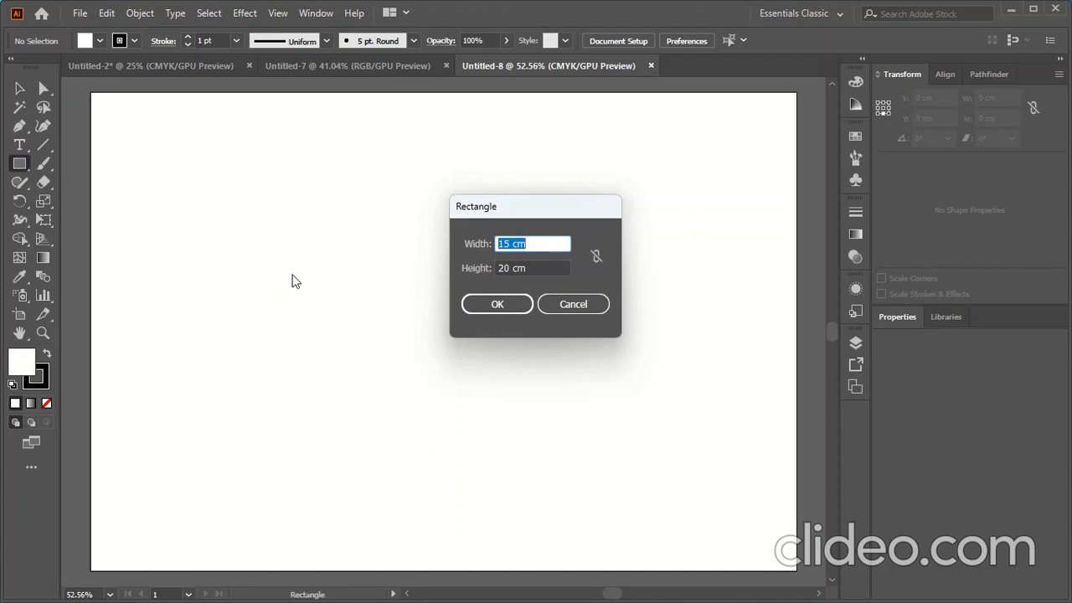
pyautogui.click(497, 305)
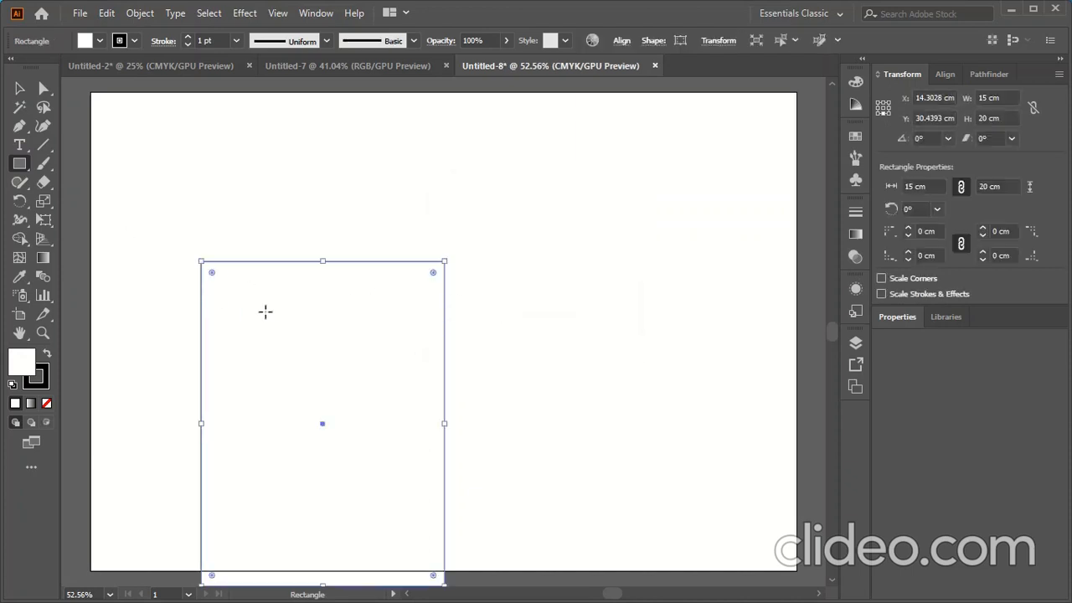
pyautogui.press('v')
pyautogui.moveTo(282, 320); pyautogui.dragTo(210, 215)
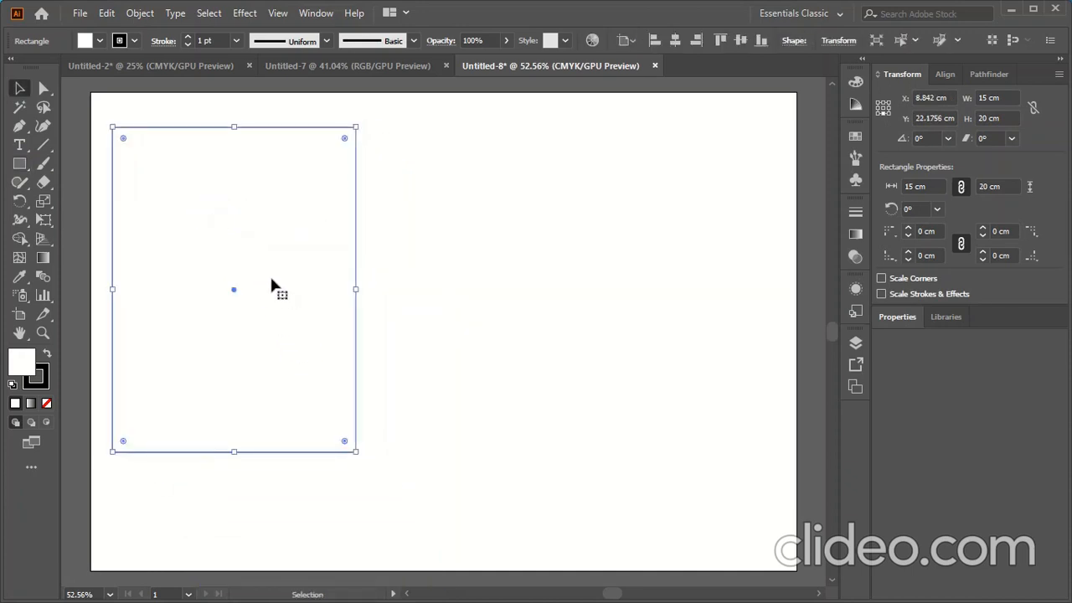
# Duplicate the rectangle flush against its right edge and set the copy's width to 3 cm, keeping its left edge fixed
pyautogui.moveTo(249, 263); pyautogui.dragTo(487, 263)
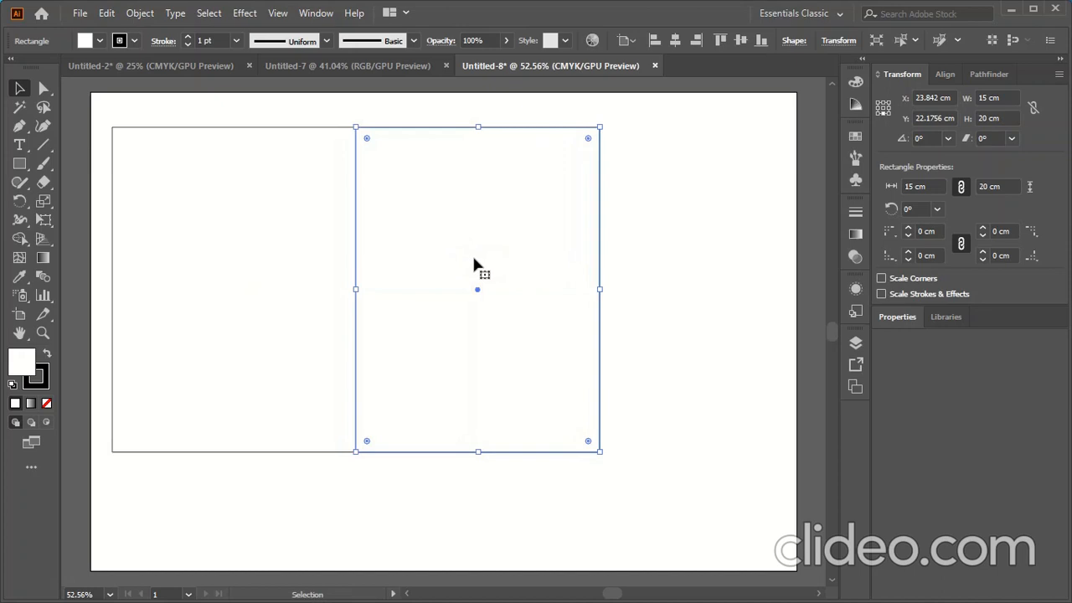
pyautogui.click(879, 103)
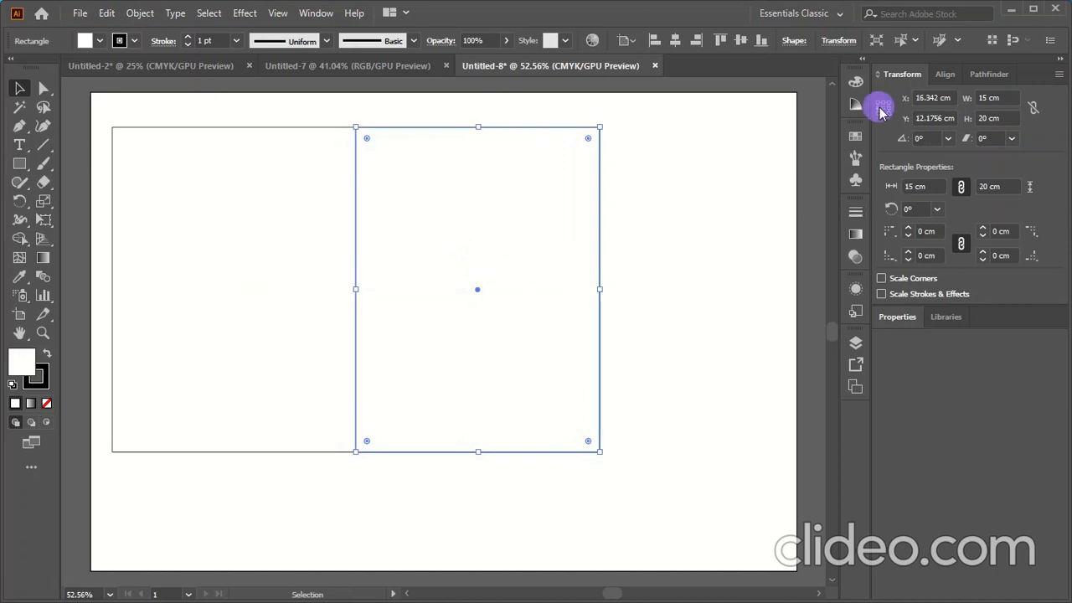
pyautogui.click(997, 98)
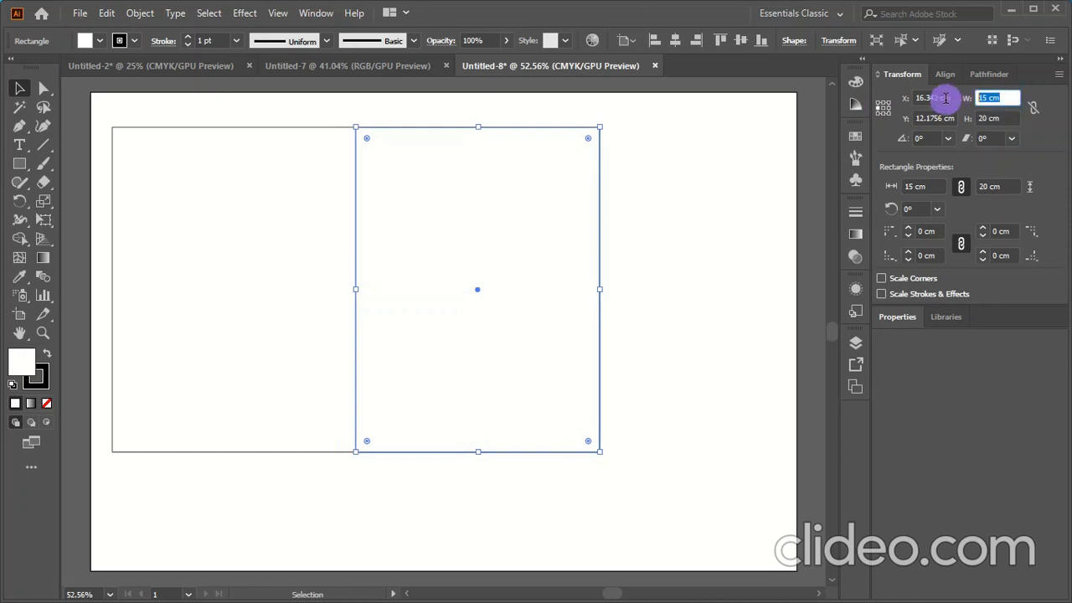
pyautogui.write('3')
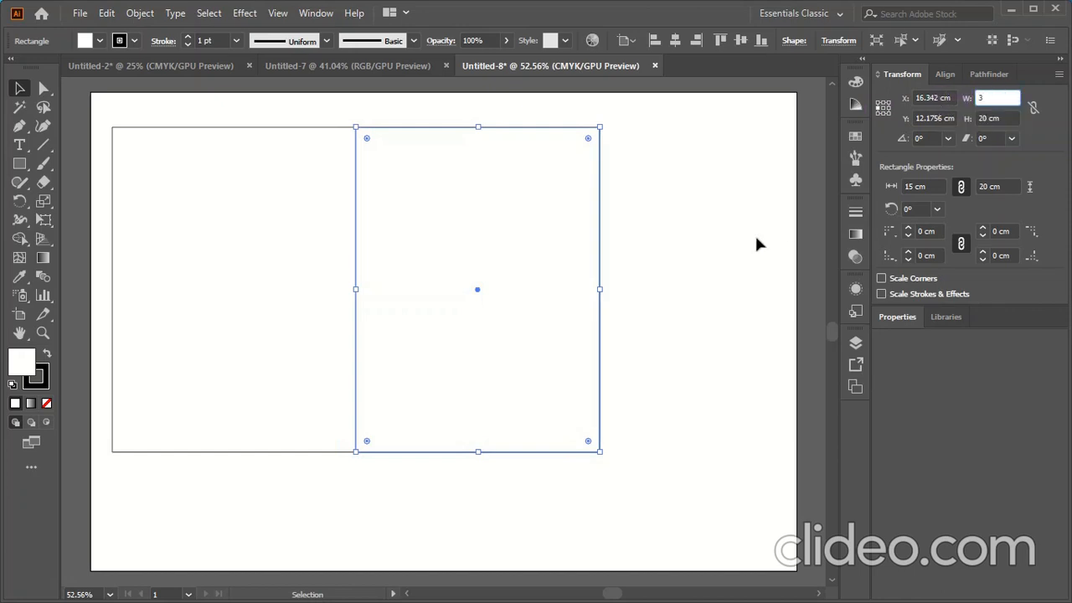
pyautogui.click(715, 245)
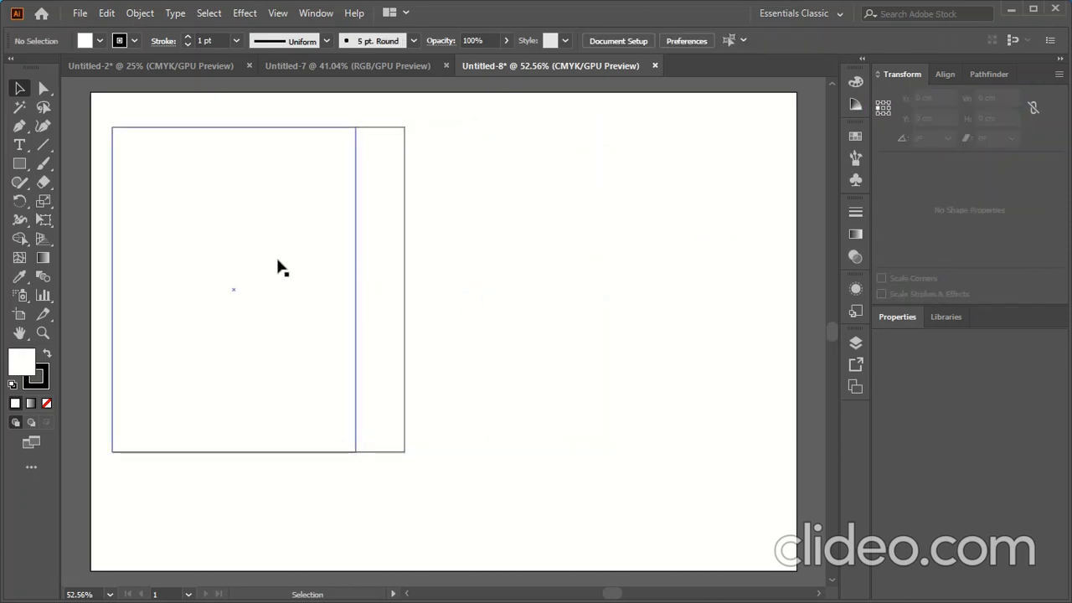
# Duplicate the 3 cm strip directly against its own right edge
pyautogui.click(380, 278)
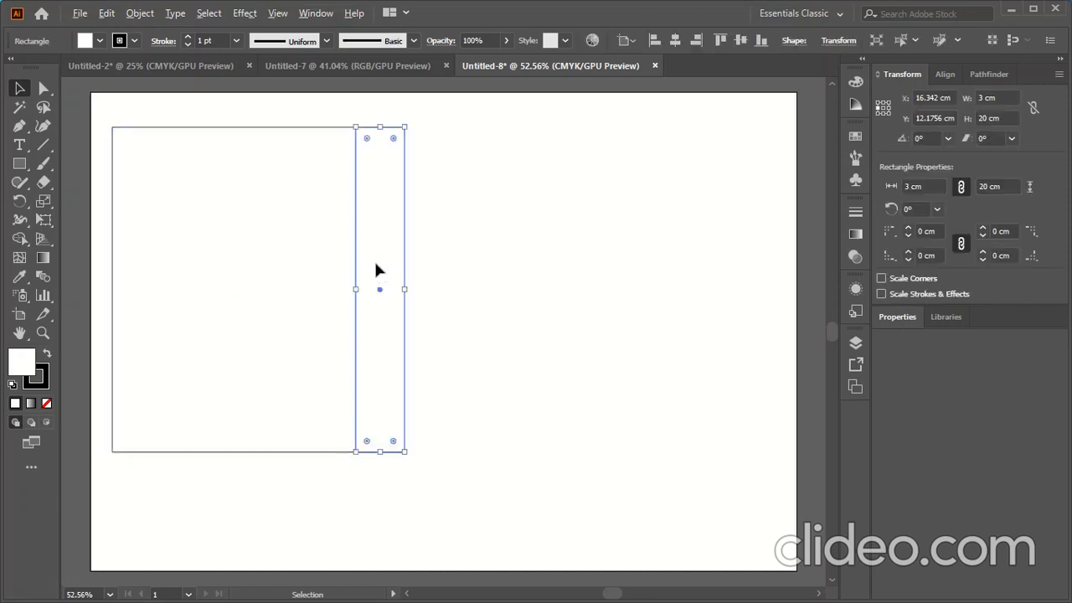
pyautogui.moveTo(376, 269); pyautogui.dragTo(427, 268)
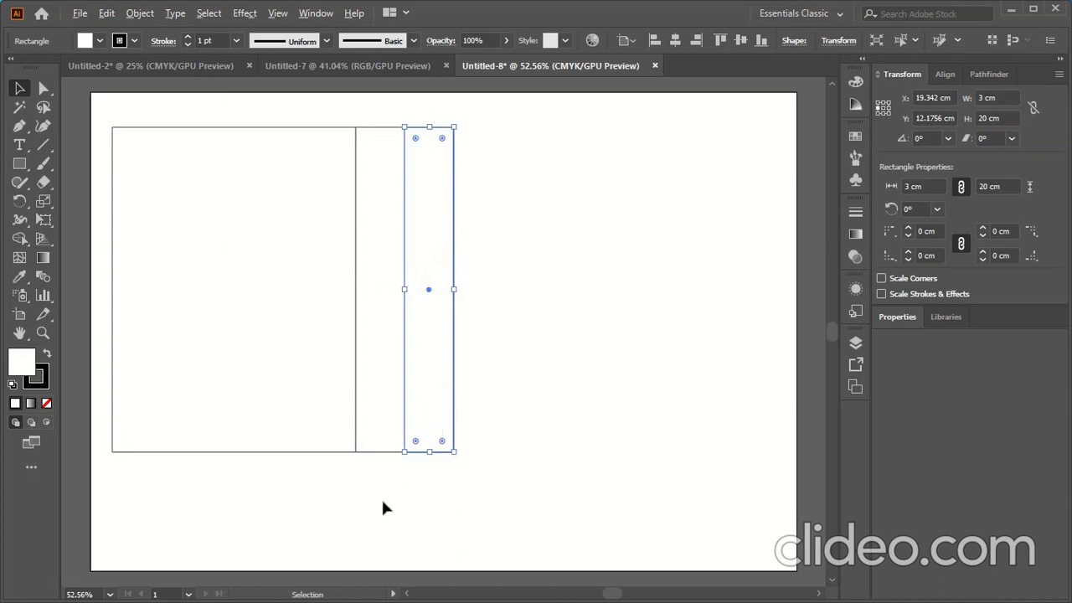
pyautogui.scroll(5, 404, 462)
pyautogui.scroll(-5, 419, 450)
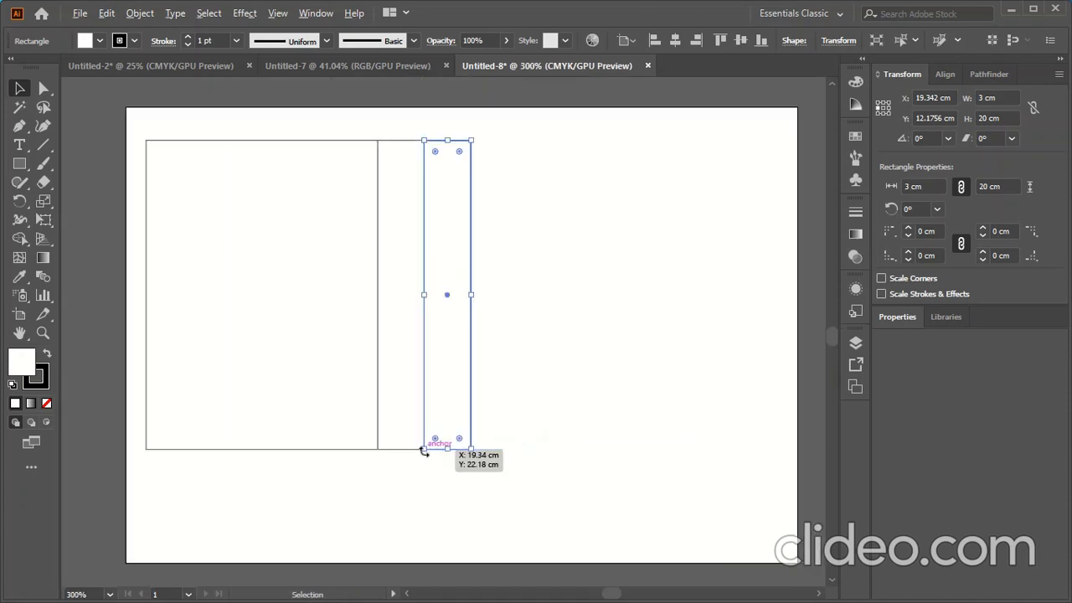
# Duplicate the large 15 cm panel flush against the right edge of the second narrow strip
pyautogui.click(508, 285)
pyautogui.click(315, 291)
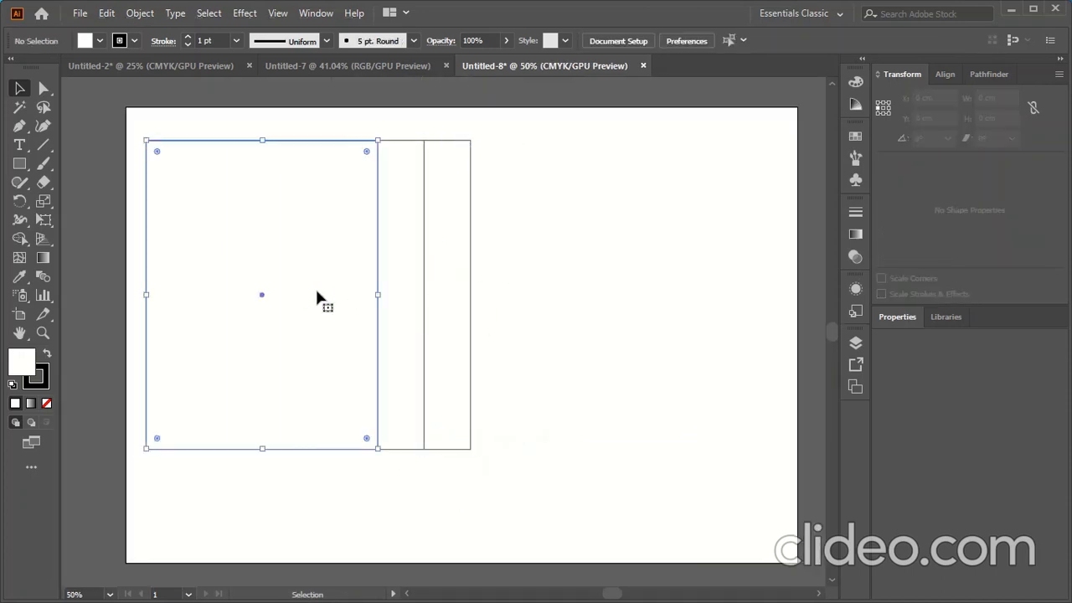
pyautogui.keyDown('alt'); pyautogui.moveTo(292, 301); pyautogui.dragTo(617, 301); pyautogui.keyUp('alt')
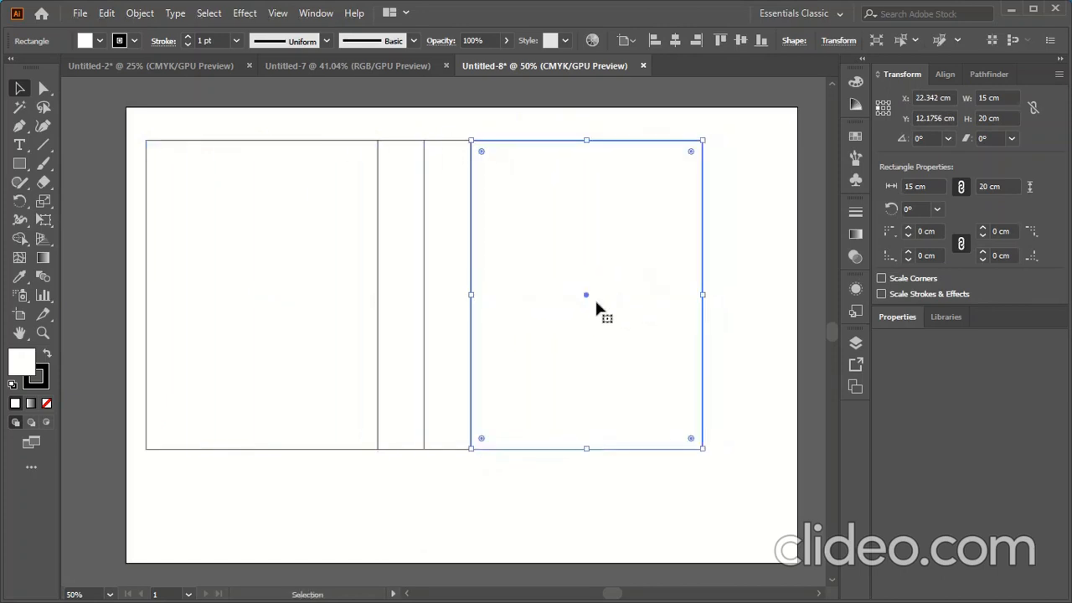
# Duplicate both narrow strips together against the right edge of the second large panel
pyautogui.keyDown('alt'); pyautogui.scroll(-1, 314, 363); pyautogui.keyUp('alt')
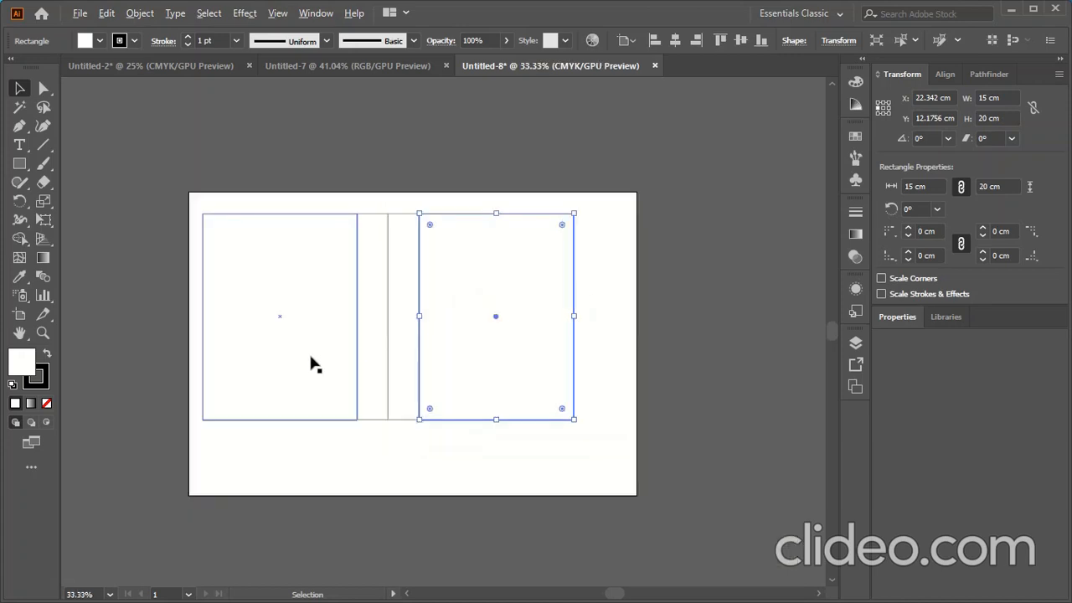
pyautogui.click(400, 346)
pyautogui.keyDown('shift'); pyautogui.click(388, 350); pyautogui.keyUp('shift')
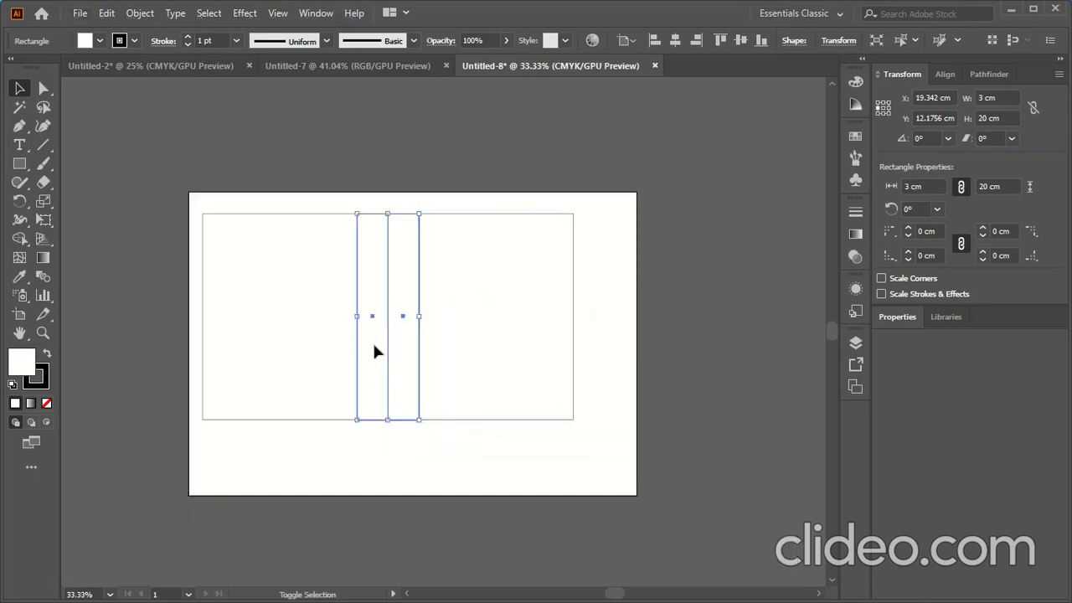
pyautogui.moveTo(399, 353); pyautogui.dragTo(609, 349)
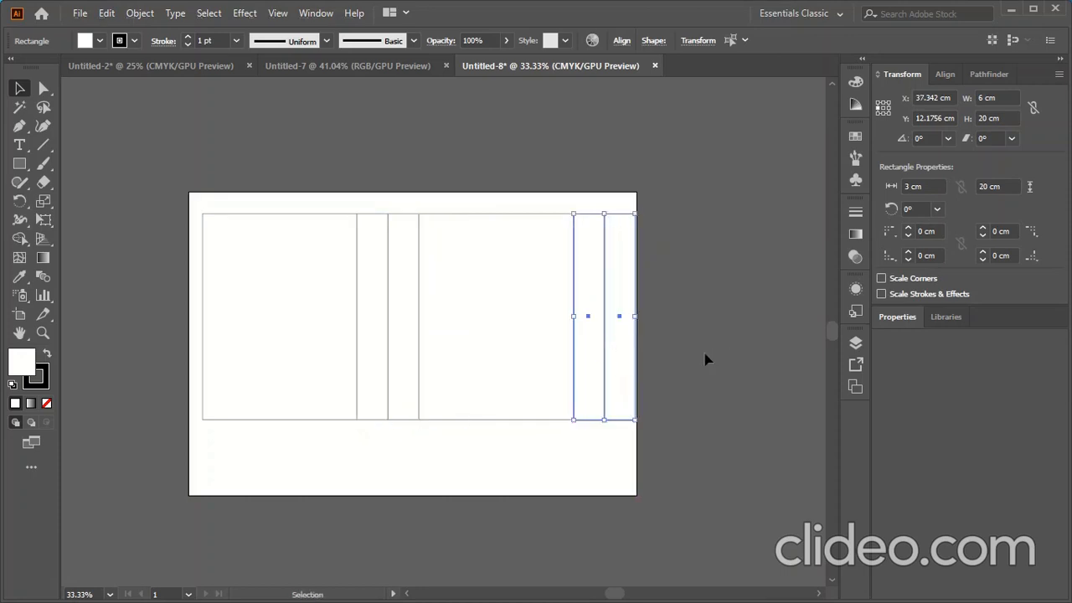
# Duplicate the first narrow strip flush against the left edge of the first large panel
pyautogui.scroll(-1, 323, 325)
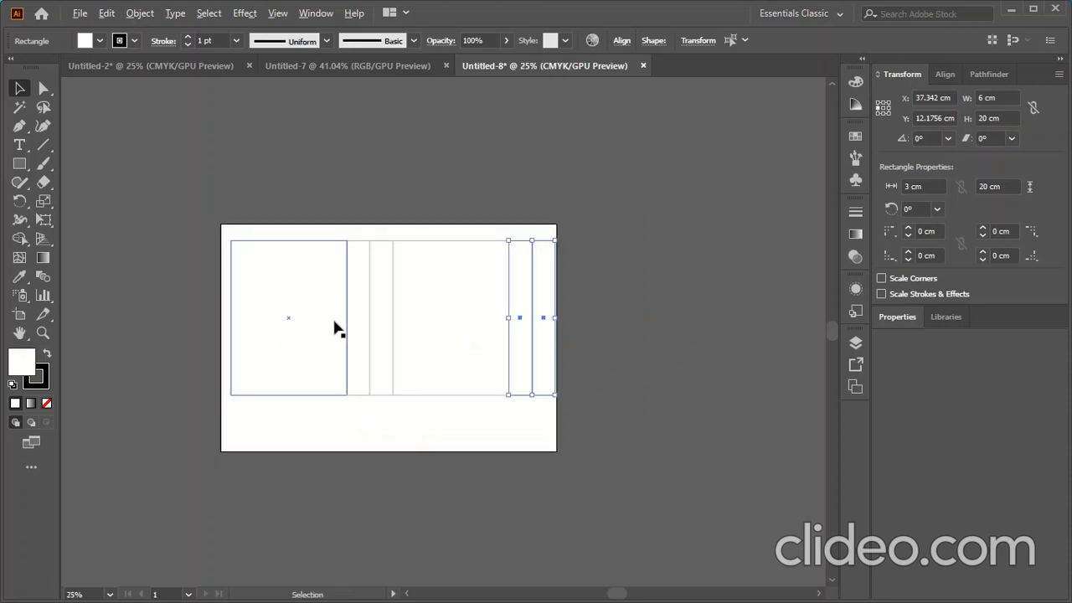
pyautogui.scroll(-1, 422, 323)
pyautogui.scroll(2, 309, 311)
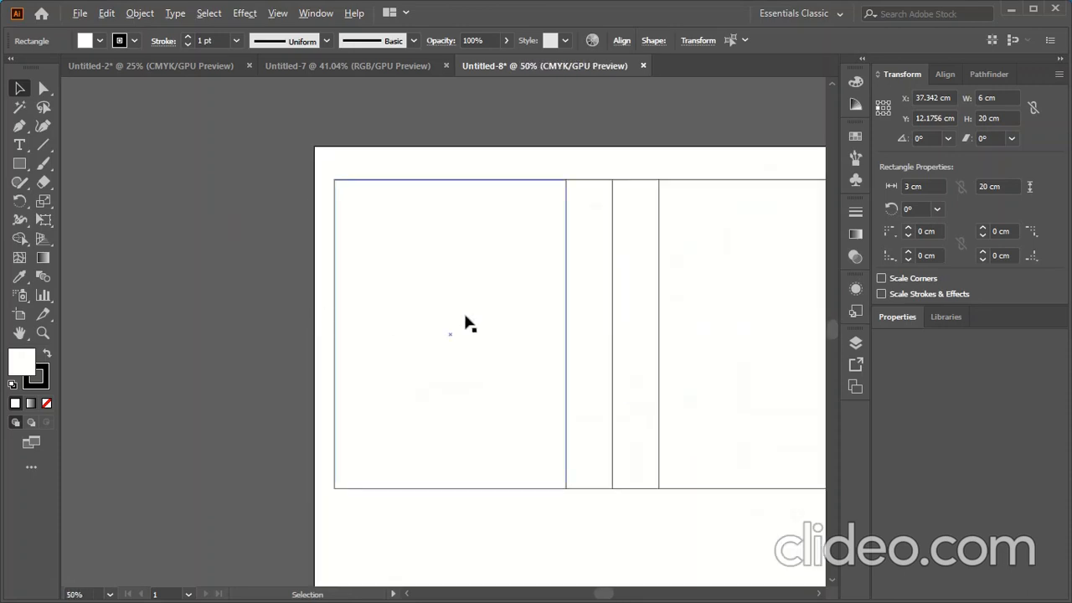
pyautogui.click(591, 335)
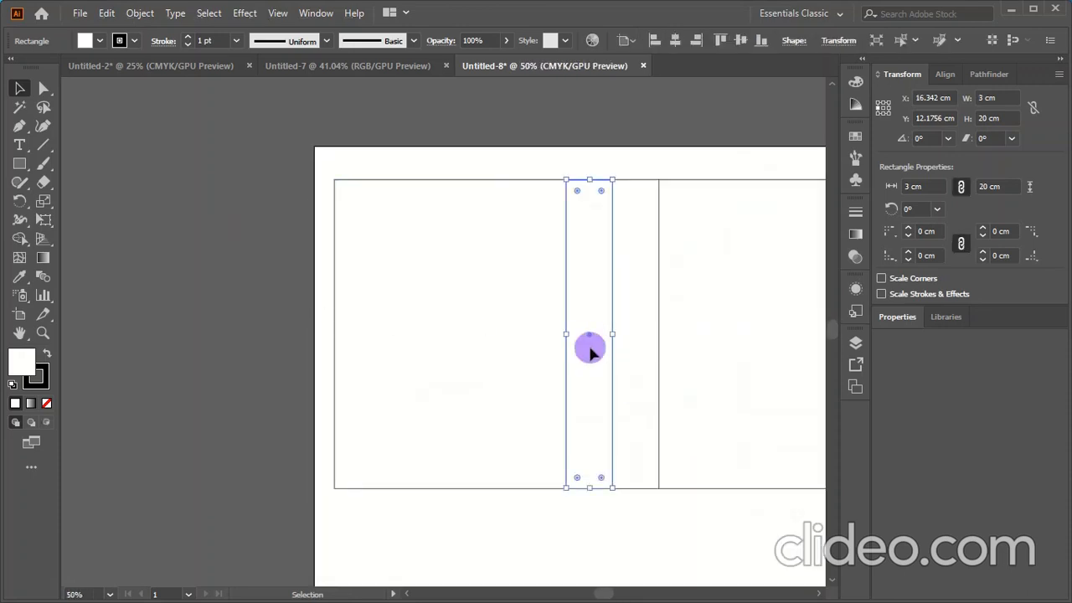
pyautogui.moveTo(589, 348); pyautogui.dragTo(311, 347)
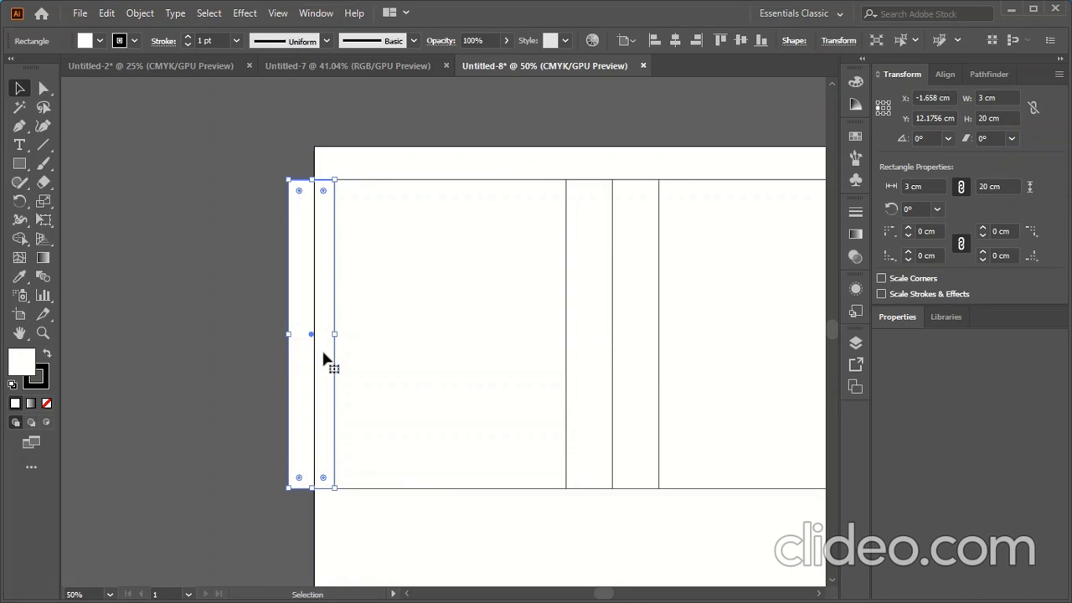
pyautogui.click(209, 353)
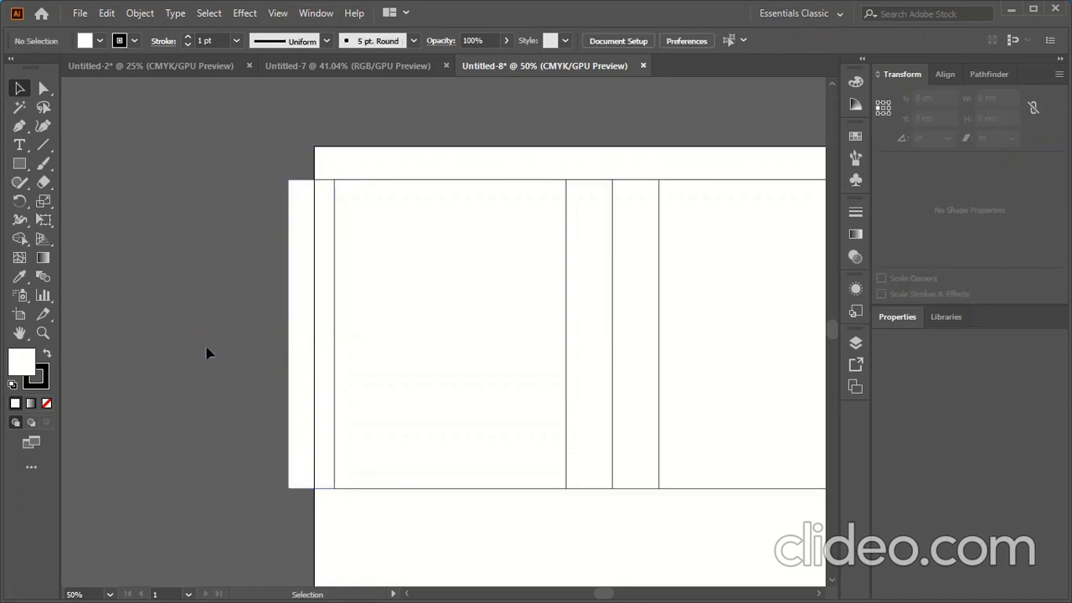
# Set the leftmost strip's width to 1.5 cm, using its right edge as the reference point
pyautogui.scroll(-3, 195, 348)
pyautogui.scroll(1, 282, 374)
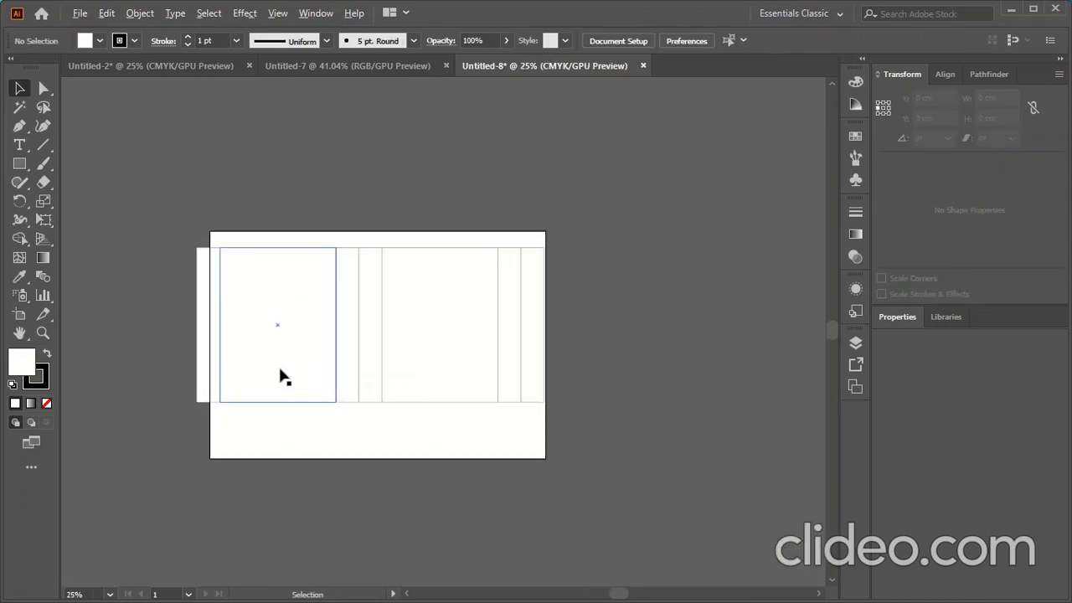
pyautogui.click(204, 354)
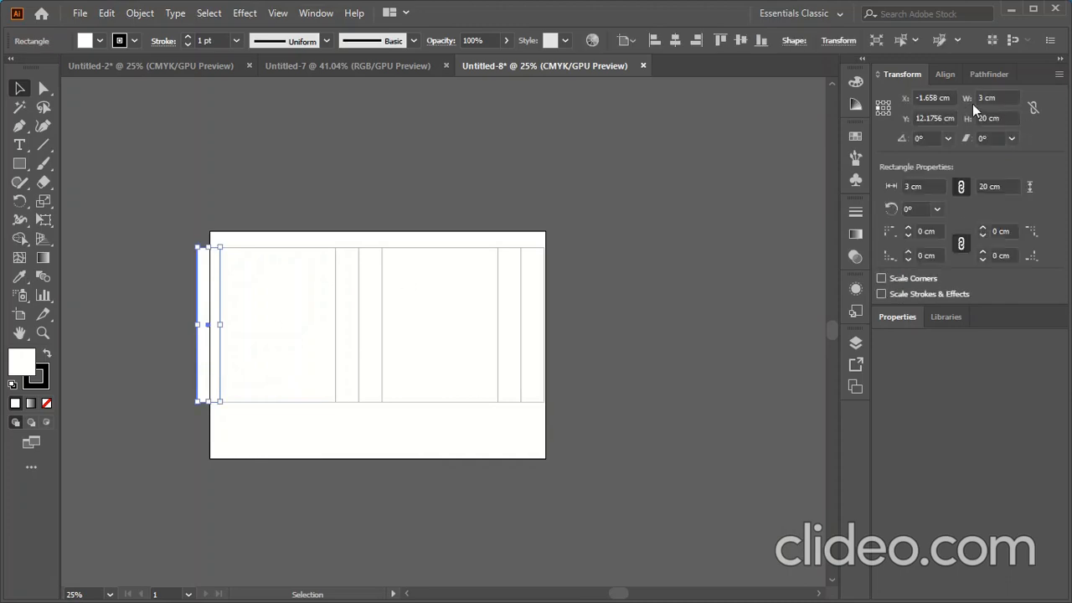
pyautogui.click(887, 108)
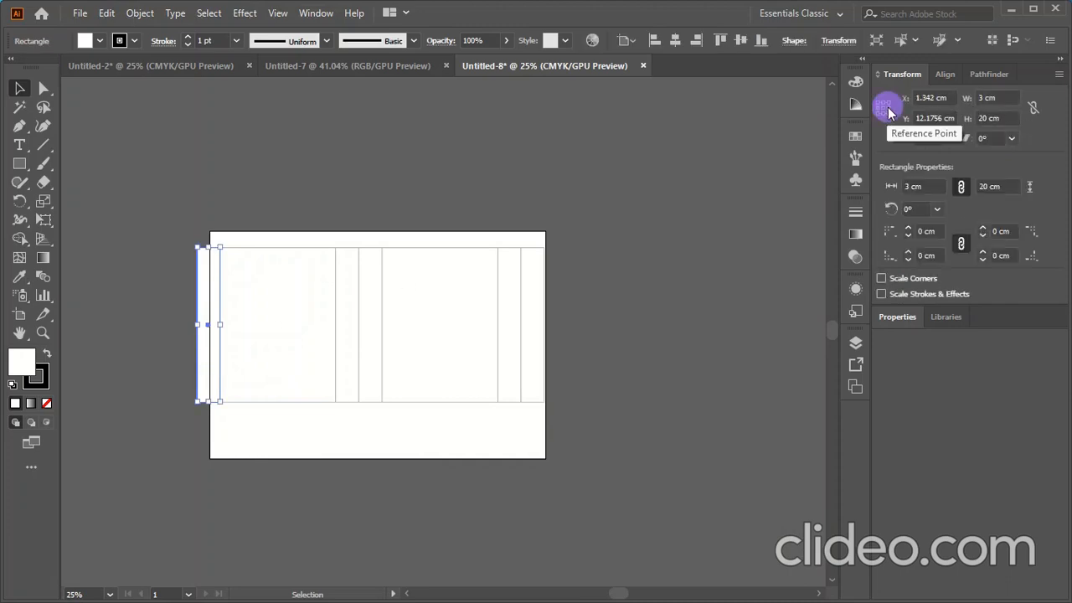
pyautogui.click(989, 98)
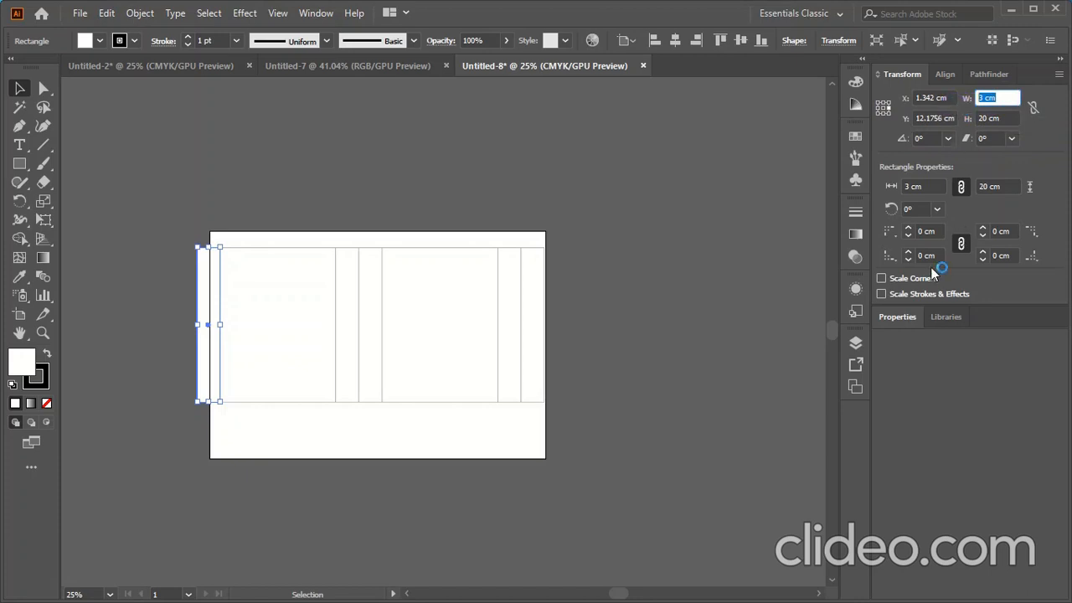
pyautogui.write('1.5')
pyautogui.click(685, 336)
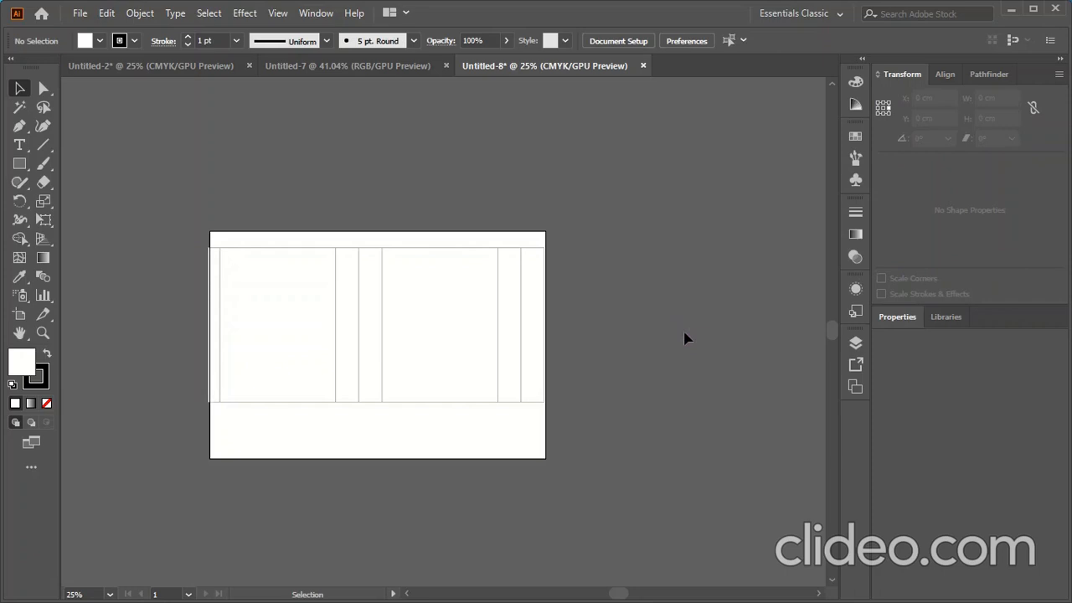
# Group all seven adjoining panels and strips and centre the group horizontally on the artboard
pyautogui.moveTo(691, 328); pyautogui.dragTo(147, 362)
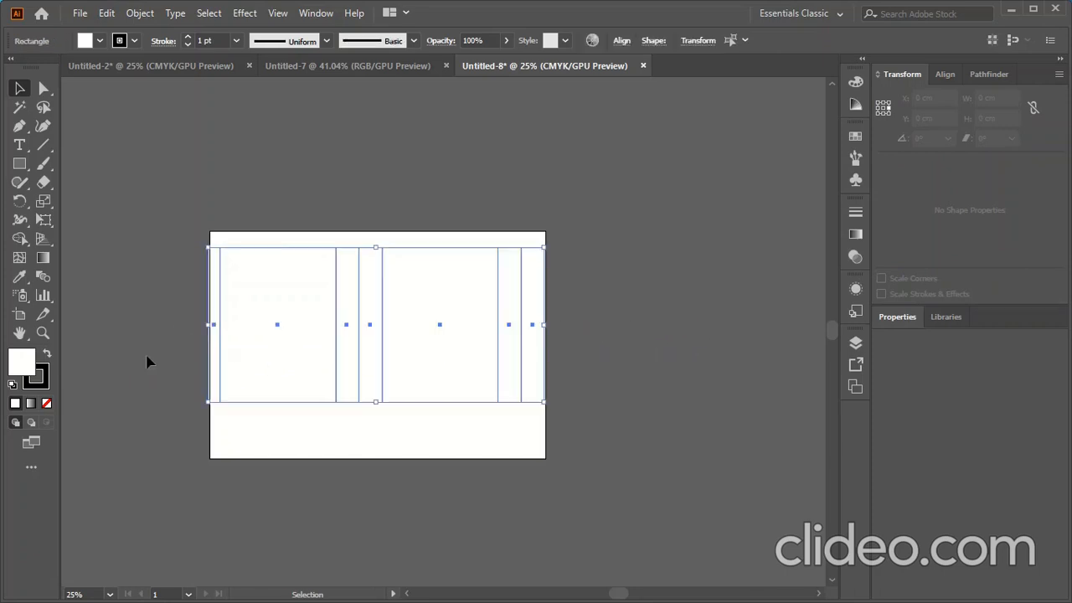
pyautogui.rightClick(257, 359)
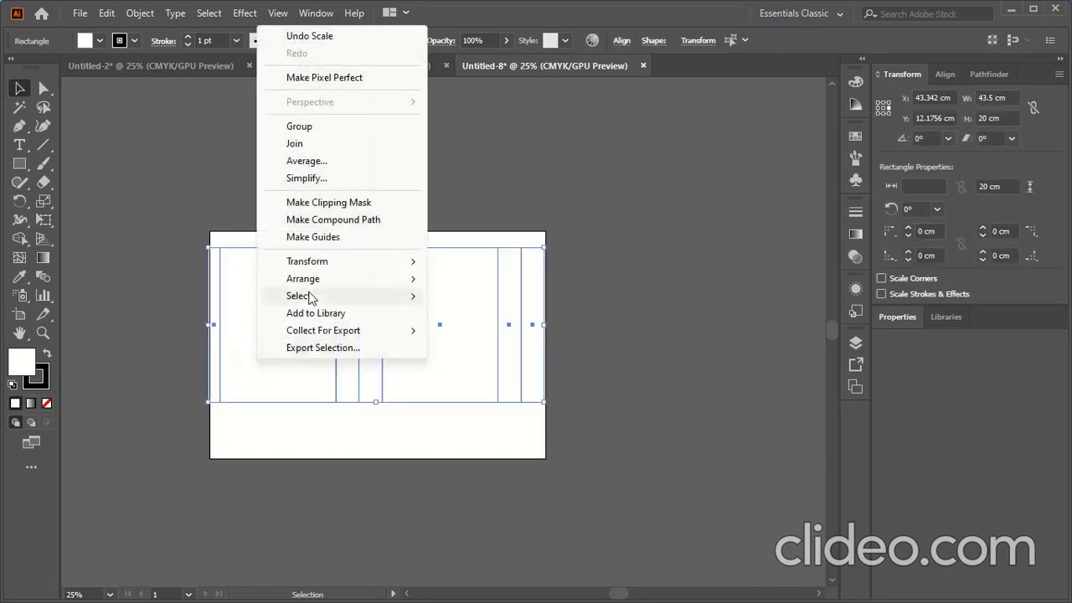
pyautogui.click(293, 125)
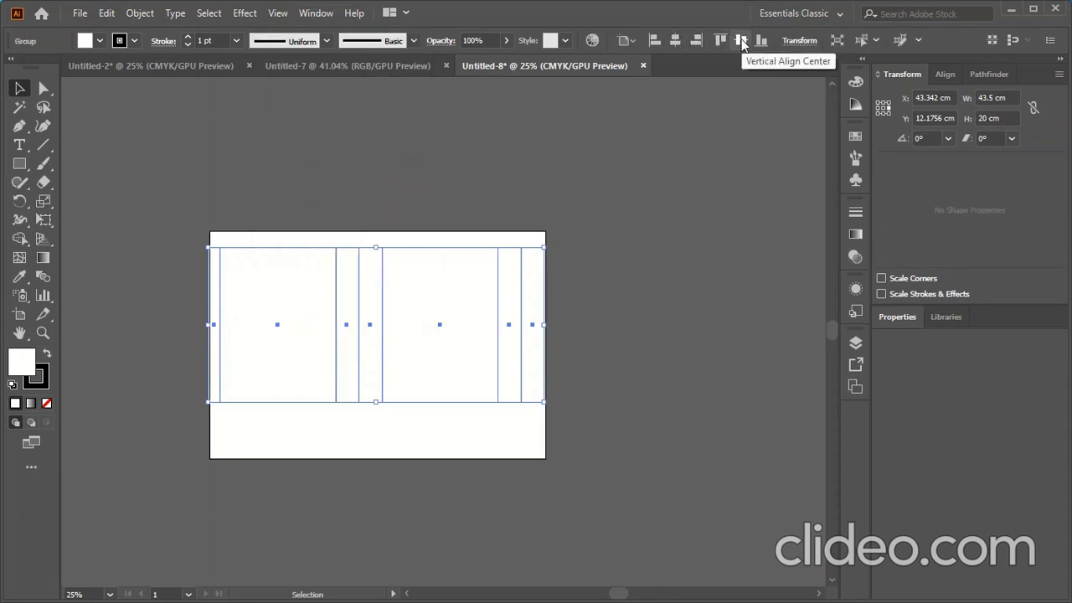
pyautogui.click(676, 42)
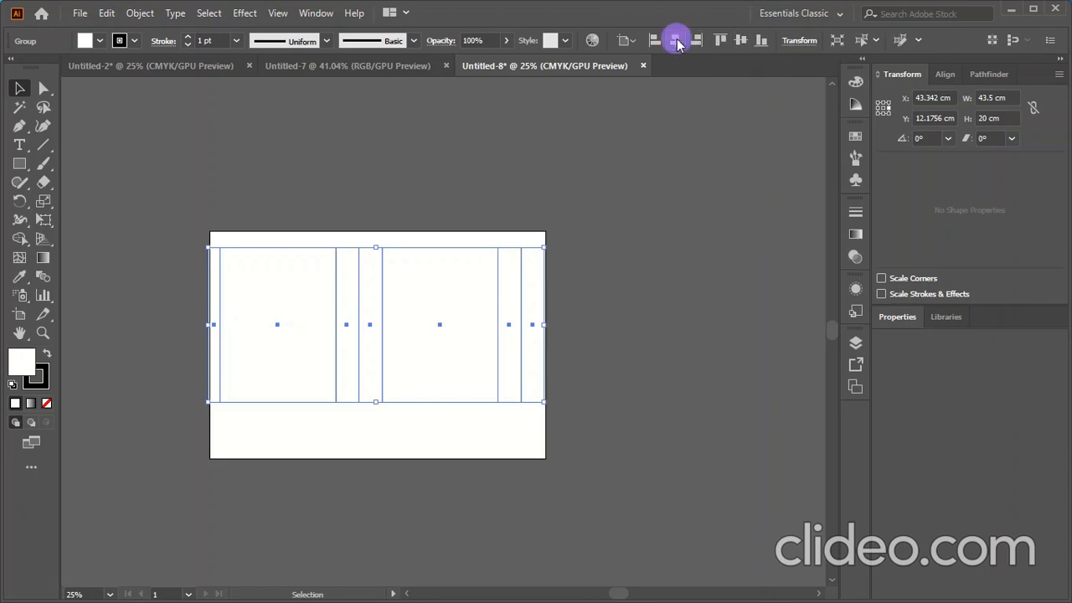
pyautogui.click(656, 297)
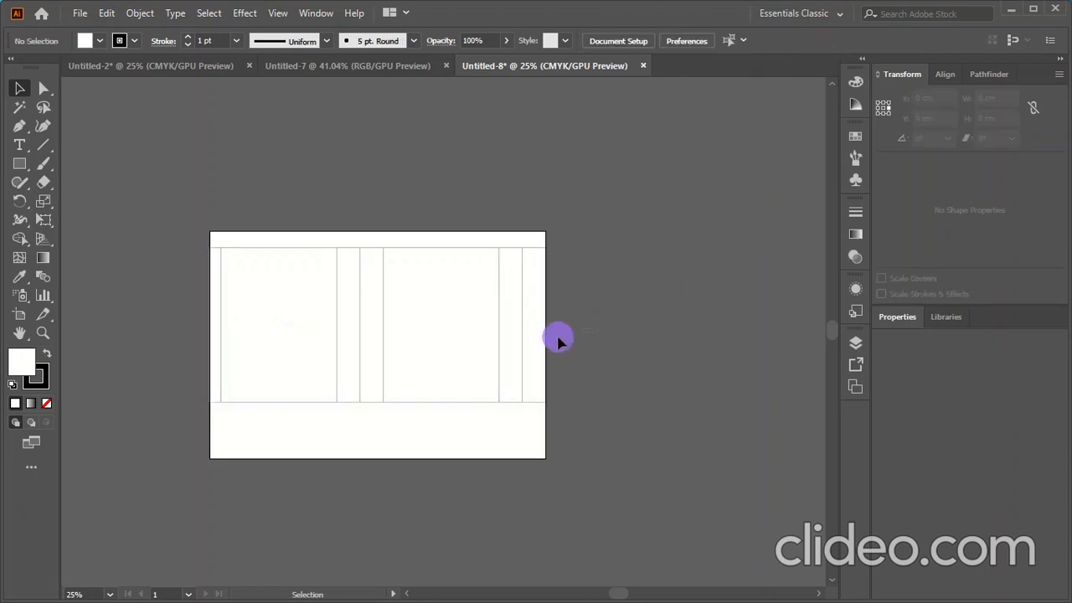
# Duplicate the grouped panel row flush beneath itself and set the copy's height to 3 cm, using its top edge as the reference point
pyautogui.moveTo(559, 341); pyautogui.dragTo(144, 395)
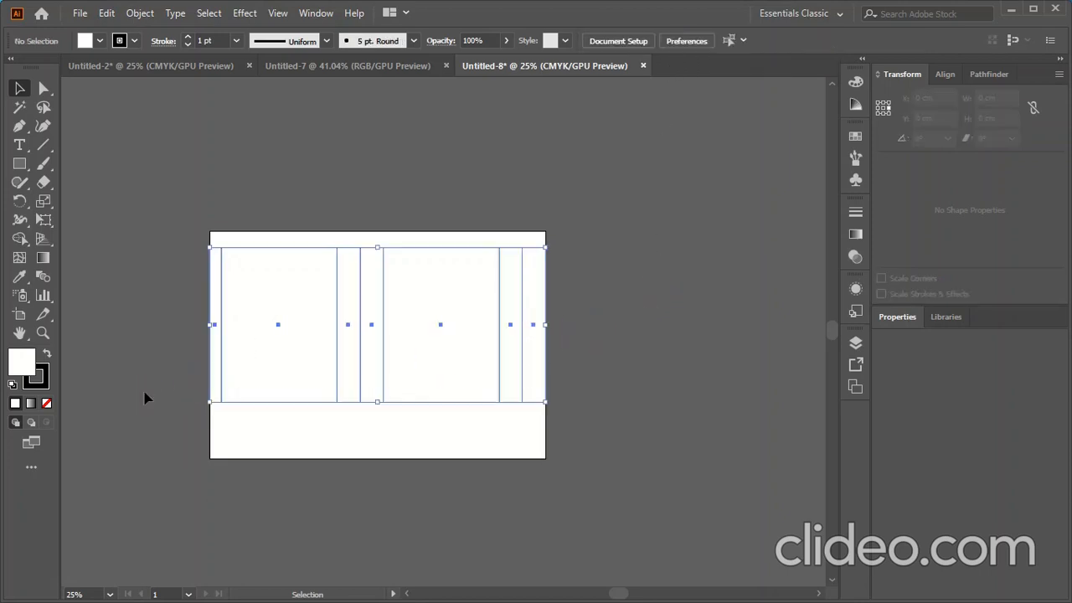
pyautogui.click(401, 374)
pyautogui.moveTo(401, 373); pyautogui.dragTo(398, 520)
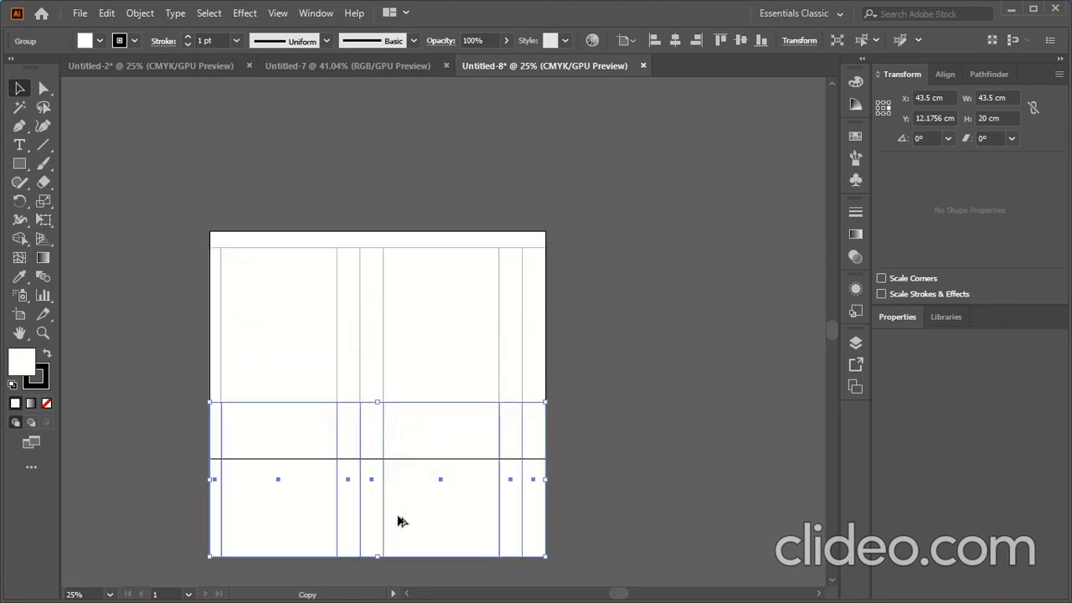
pyautogui.click(878, 107)
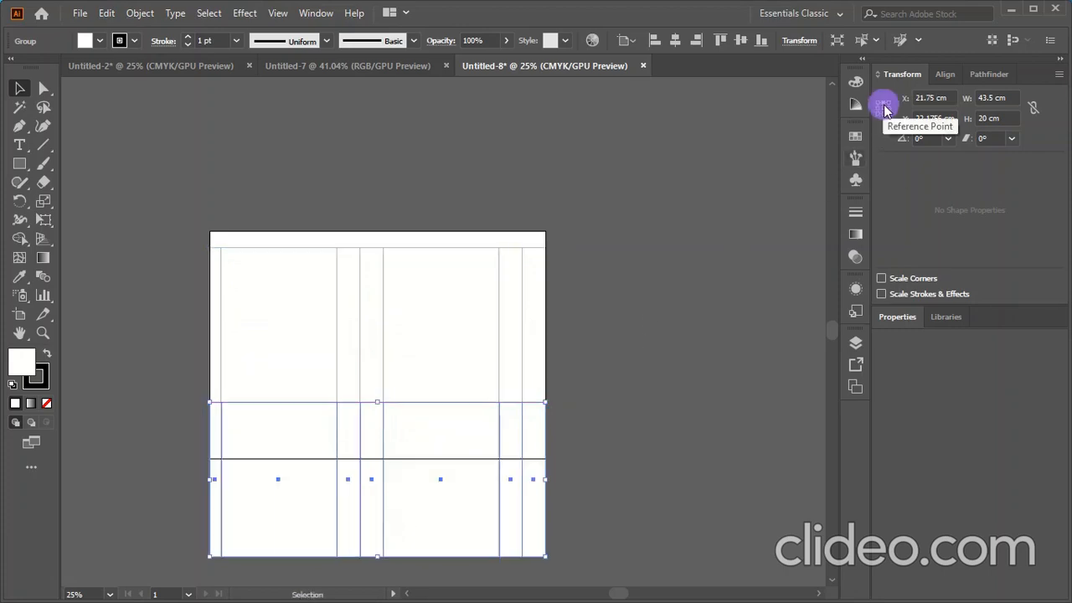
pyautogui.click(1003, 117)
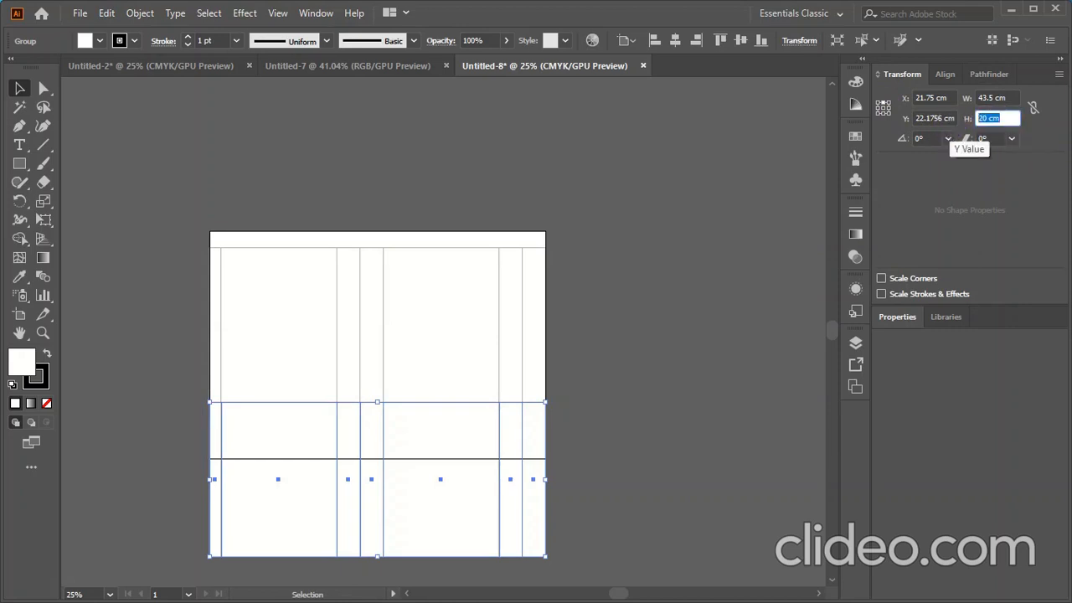
pyautogui.write('3')
pyautogui.click(700, 273)
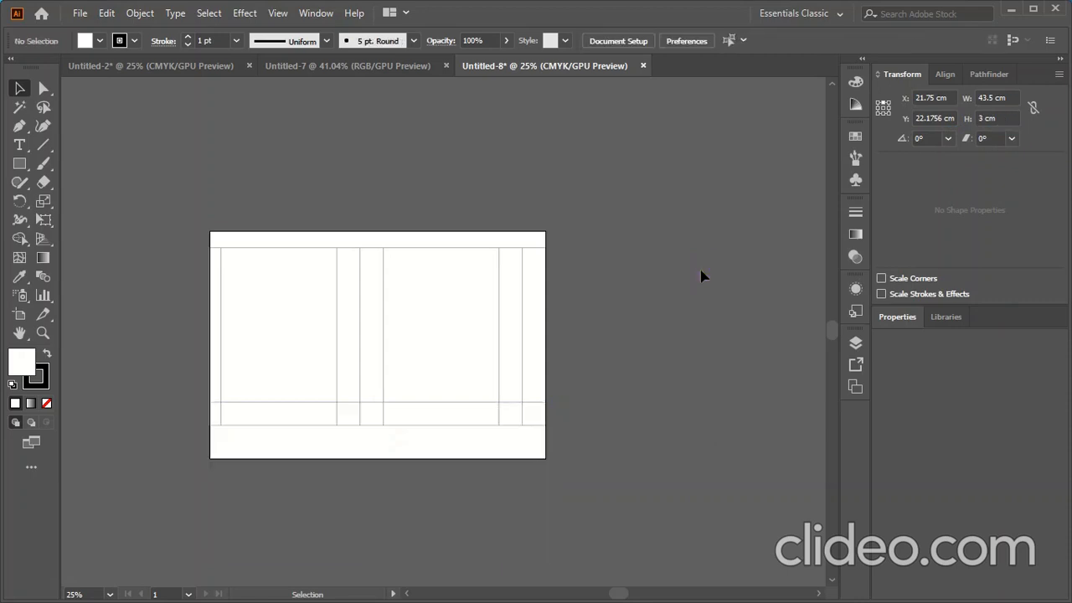
# Duplicate the 3 cm high row directly beneath itself, and place another copy beneath that one across the artboard's lower edge
pyautogui.click(422, 418)
pyautogui.moveTo(421, 418); pyautogui.dragTo(422, 443)
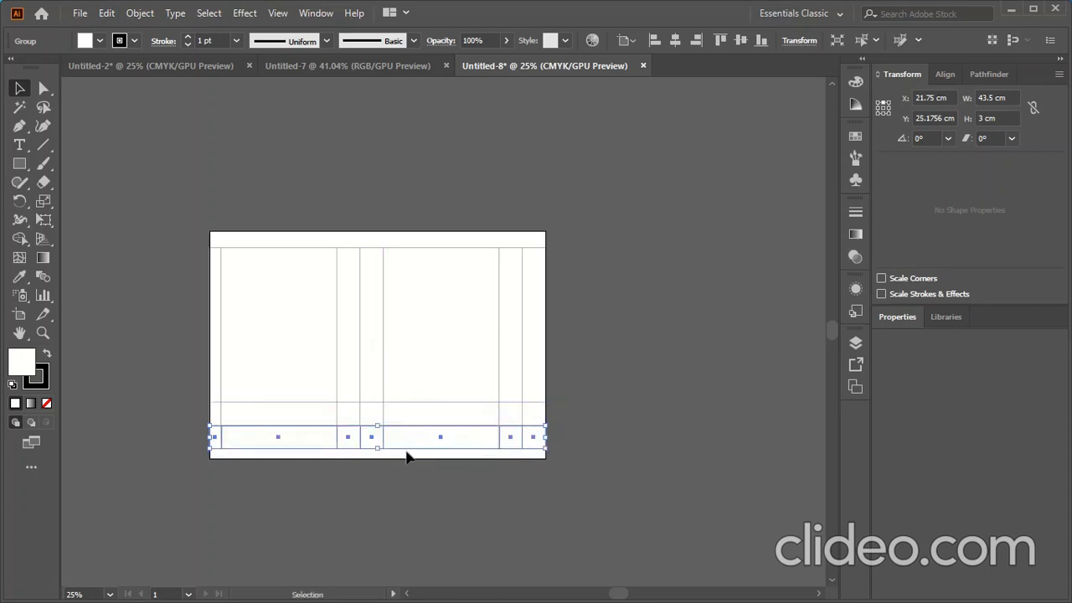
pyautogui.scroll(-2, 392, 460)
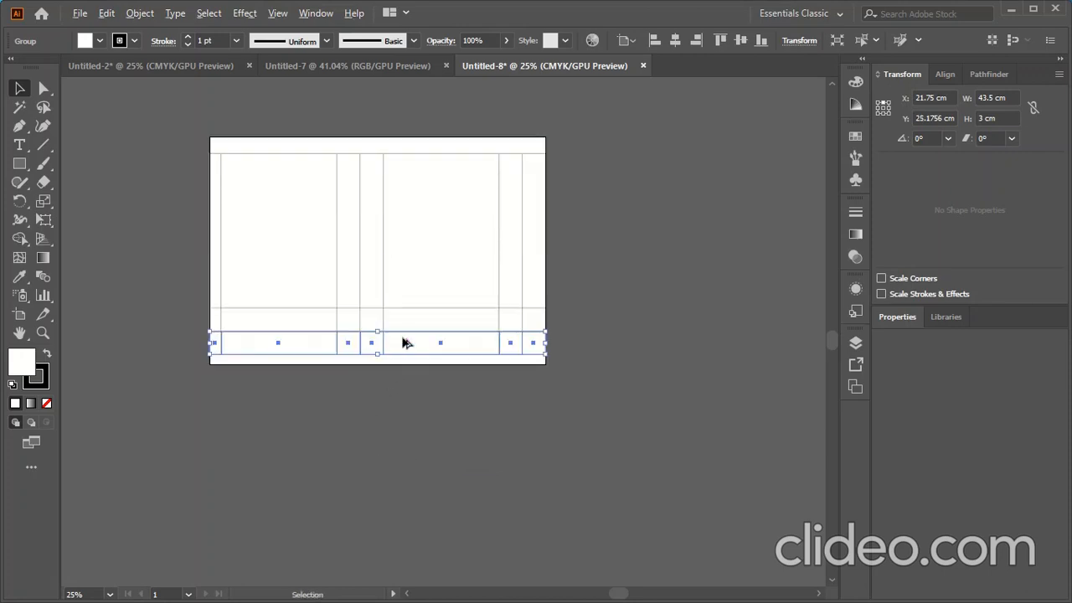
pyautogui.moveTo(408, 345); pyautogui.dragTo(406, 367)
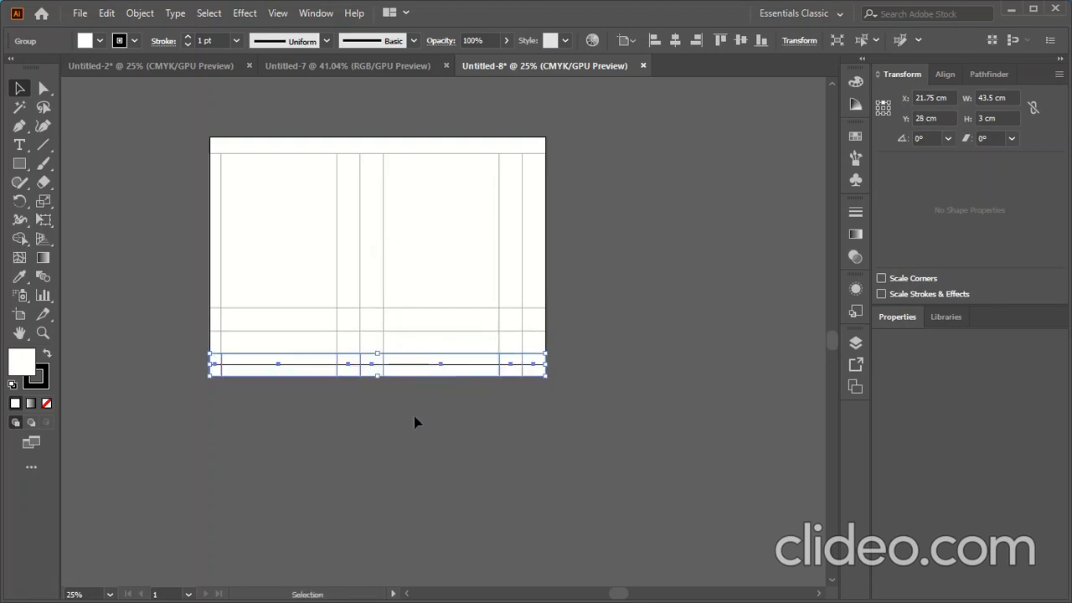
# Set the lowest row's height to 1.5 cm, keeping its top edge as the reference point
pyautogui.click(1005, 117)
pyautogui.write('1')
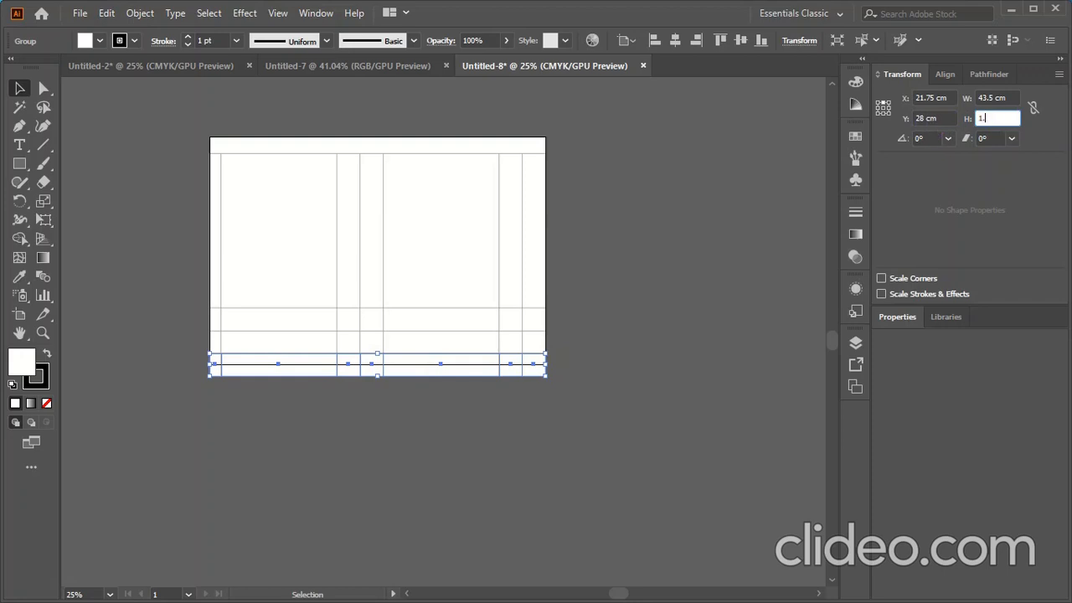
pyautogui.write('.5')
pyautogui.click(703, 304)
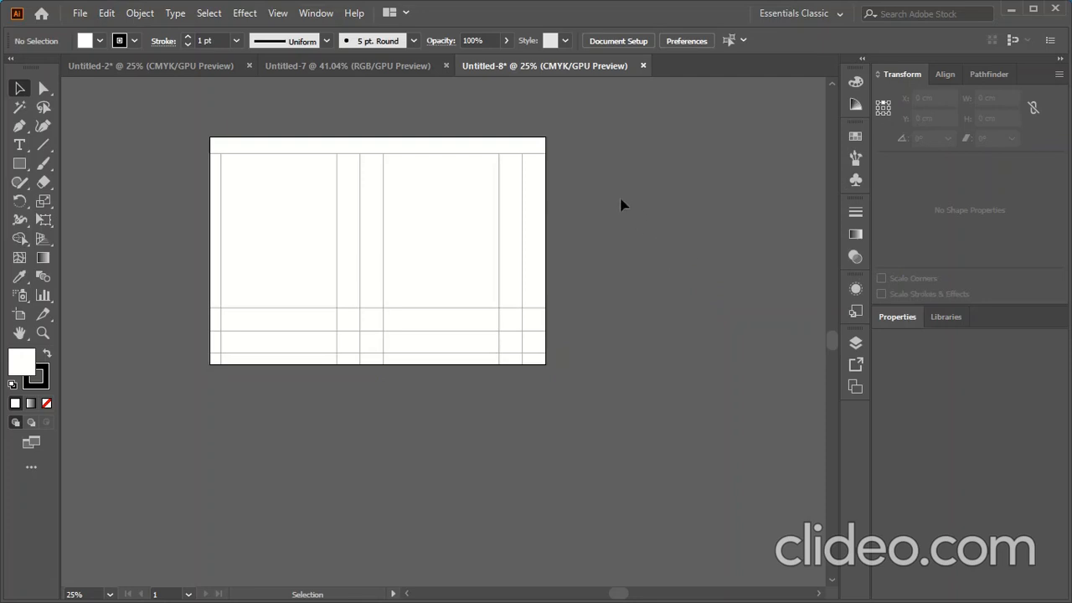
# Duplicate the 20 cm high row flush above itself and set the copy's height to 2 cm, using its bottom edge as the reference point
pyautogui.click(423, 188)
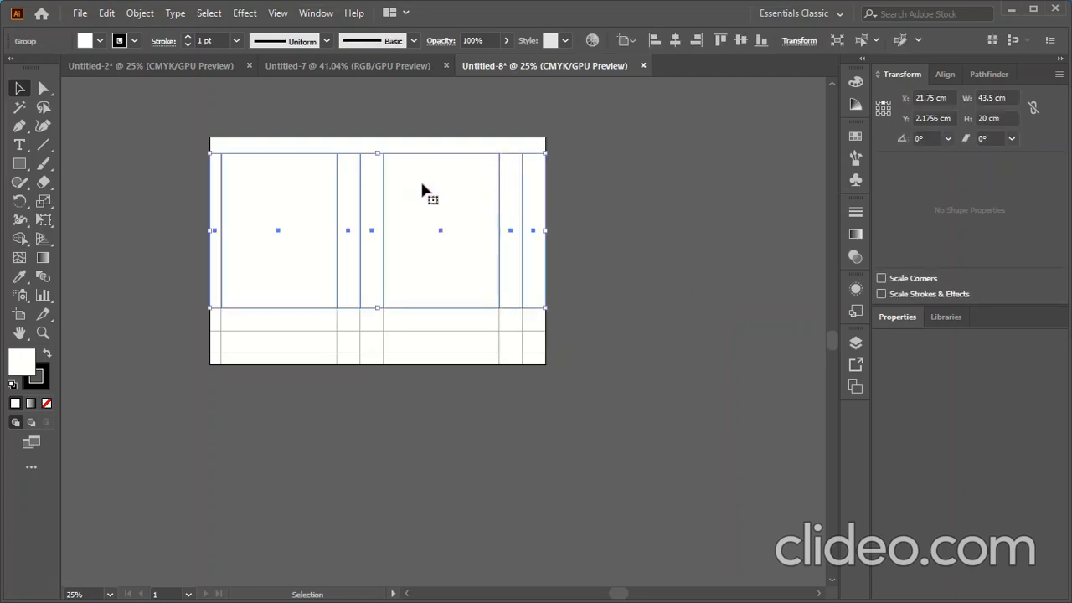
pyautogui.scroll(4, 413, 210)
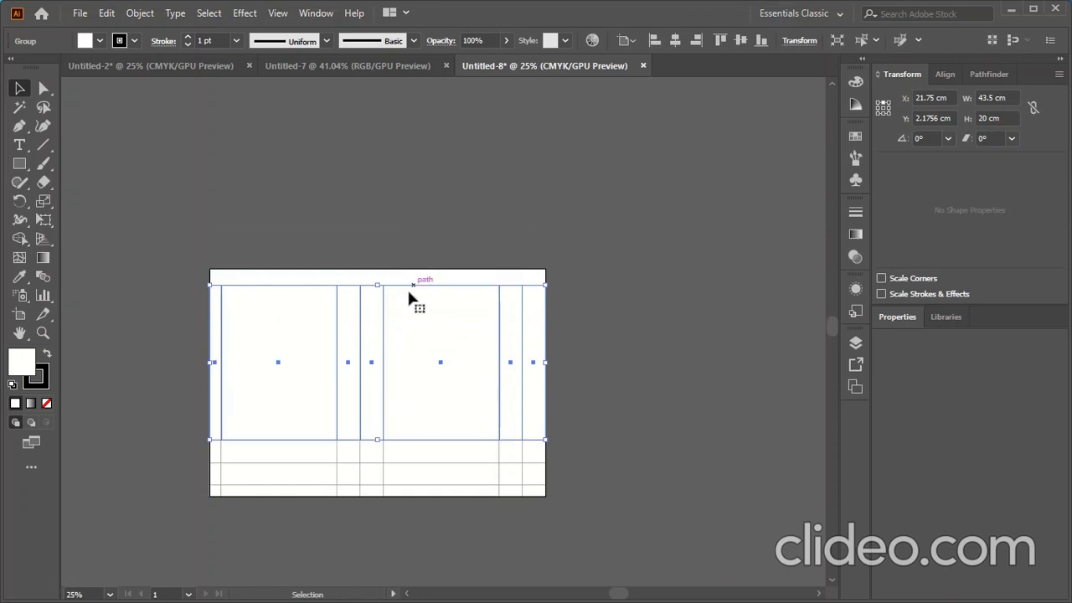
pyautogui.moveTo(406, 375); pyautogui.dragTo(409, 226)
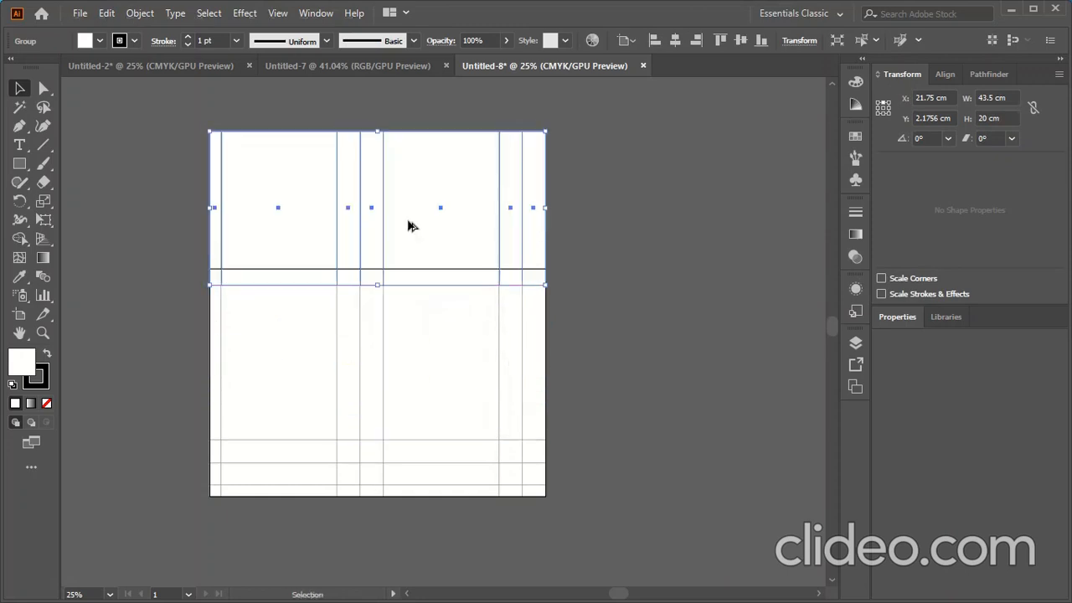
pyautogui.click(883, 113)
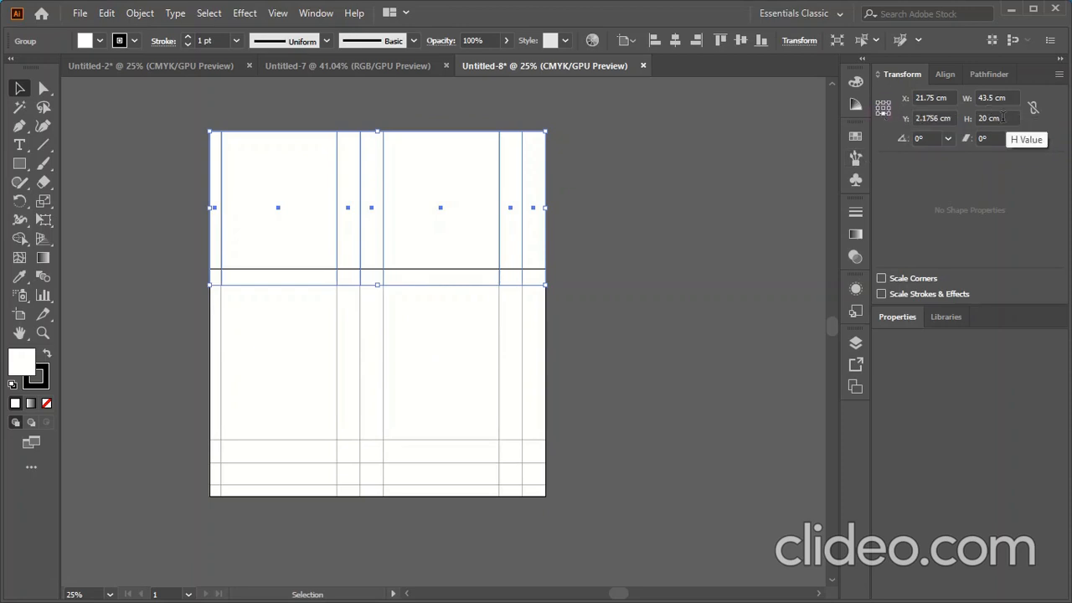
pyautogui.click(1012, 117)
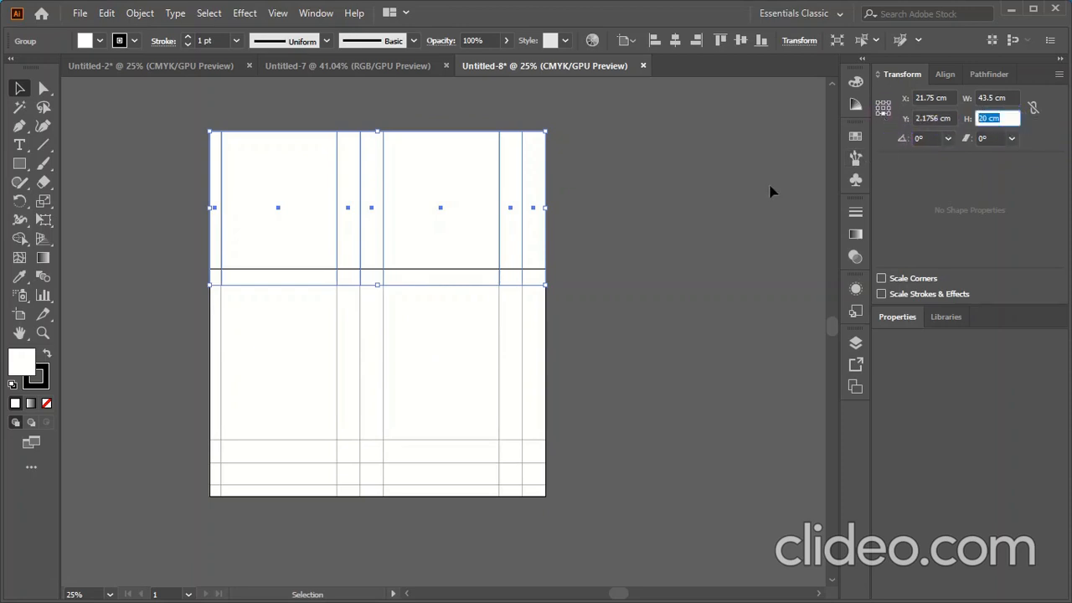
pyautogui.write('2')
pyautogui.press('Return')
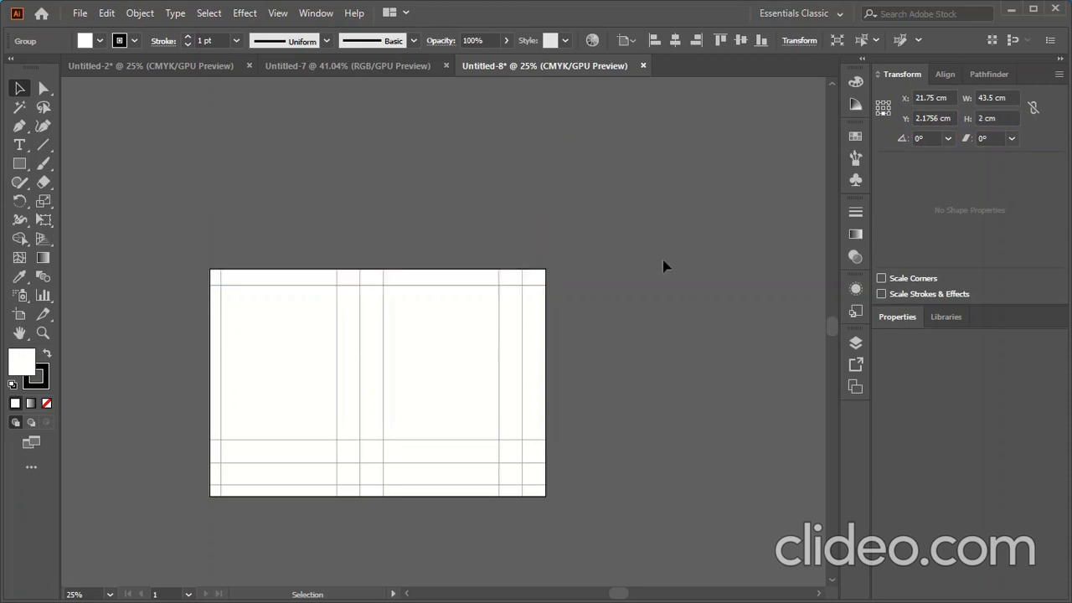
pyautogui.click(663, 266)
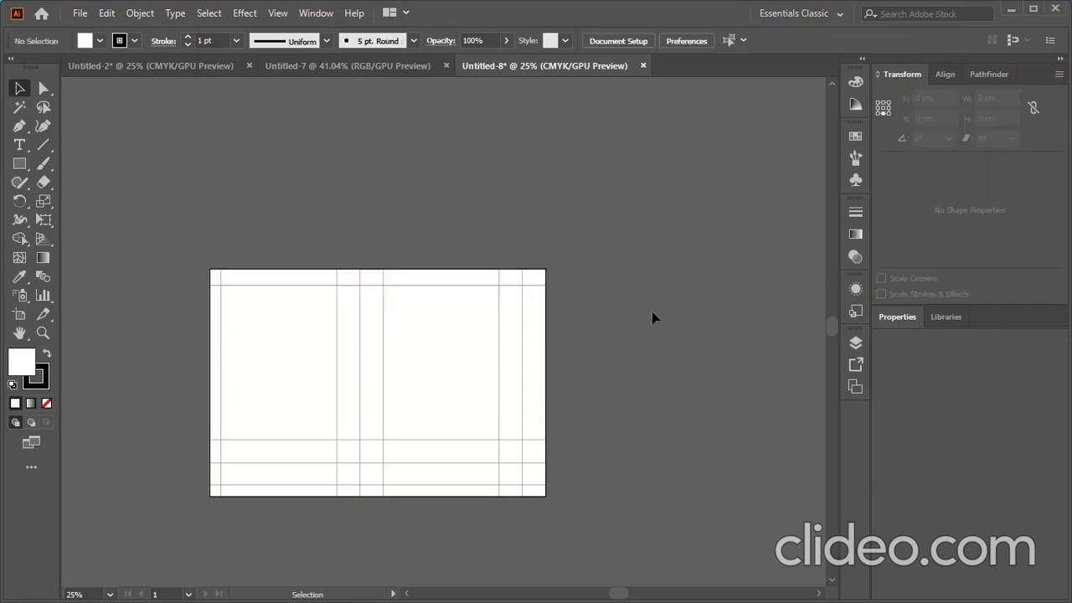
# Group all five rows of the template and centre the group horizontally and vertically on the artboard
pyautogui.moveTo(595, 417); pyautogui.dragTo(153, 478)
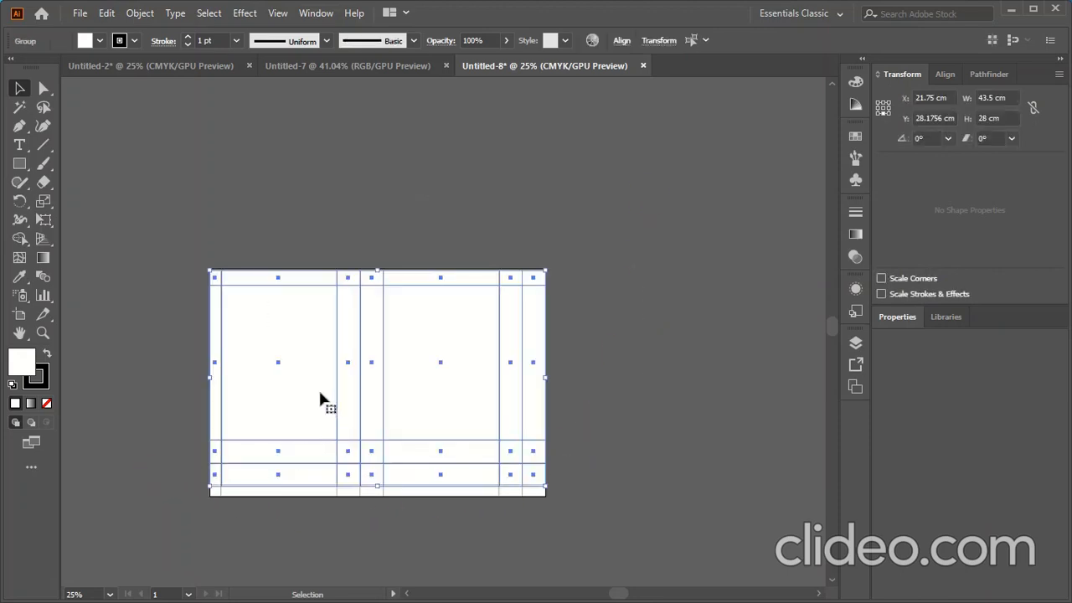
pyautogui.click(617, 307)
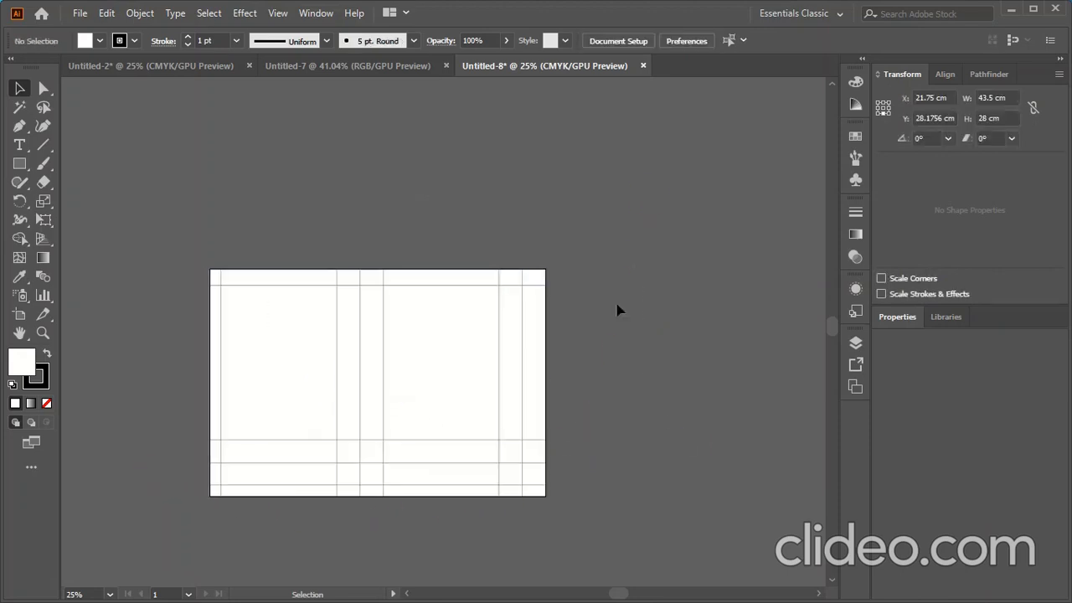
pyautogui.moveTo(603, 230); pyautogui.dragTo(179, 507)
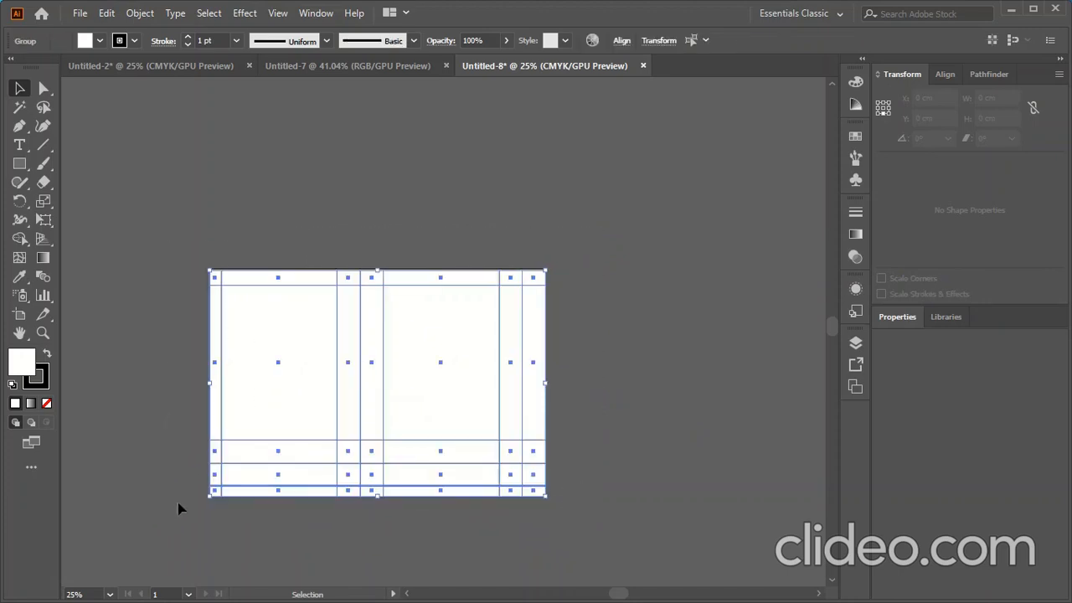
pyautogui.rightClick(310, 376)
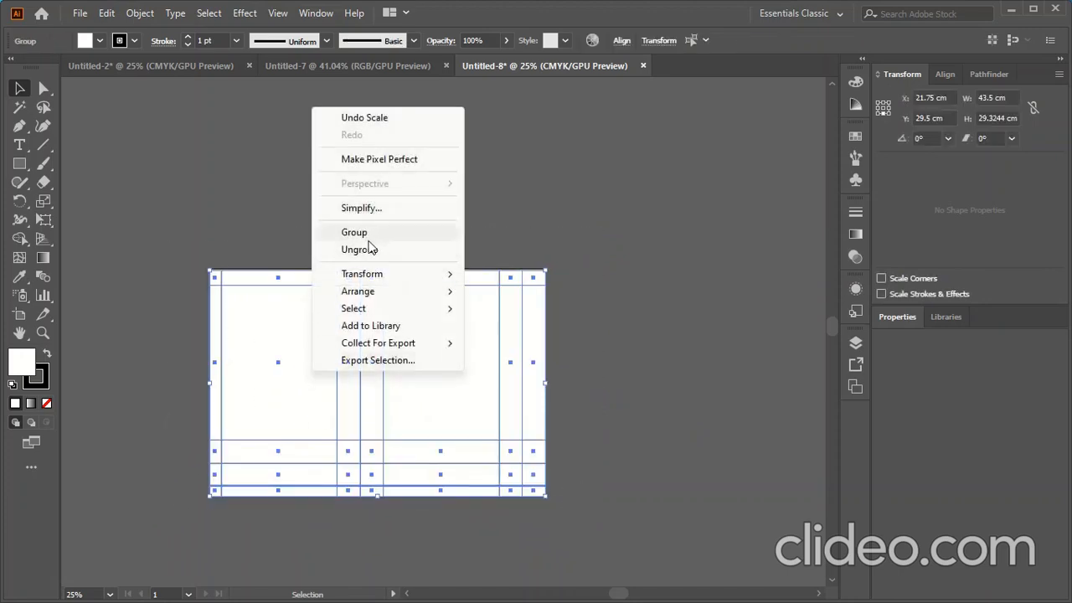
pyautogui.click(367, 233)
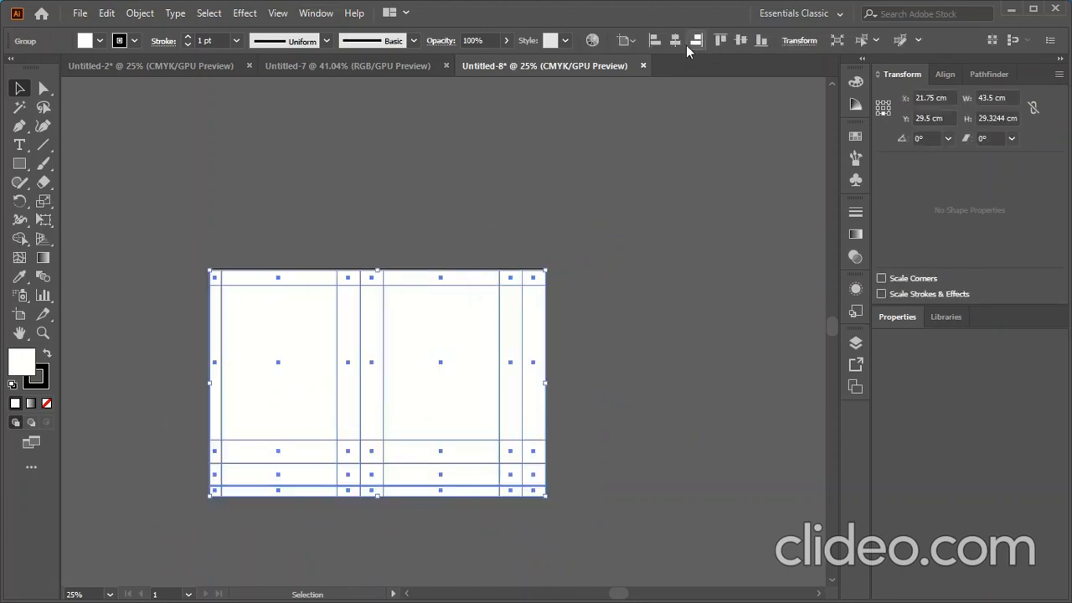
pyautogui.click(675, 40)
pyautogui.click(739, 40)
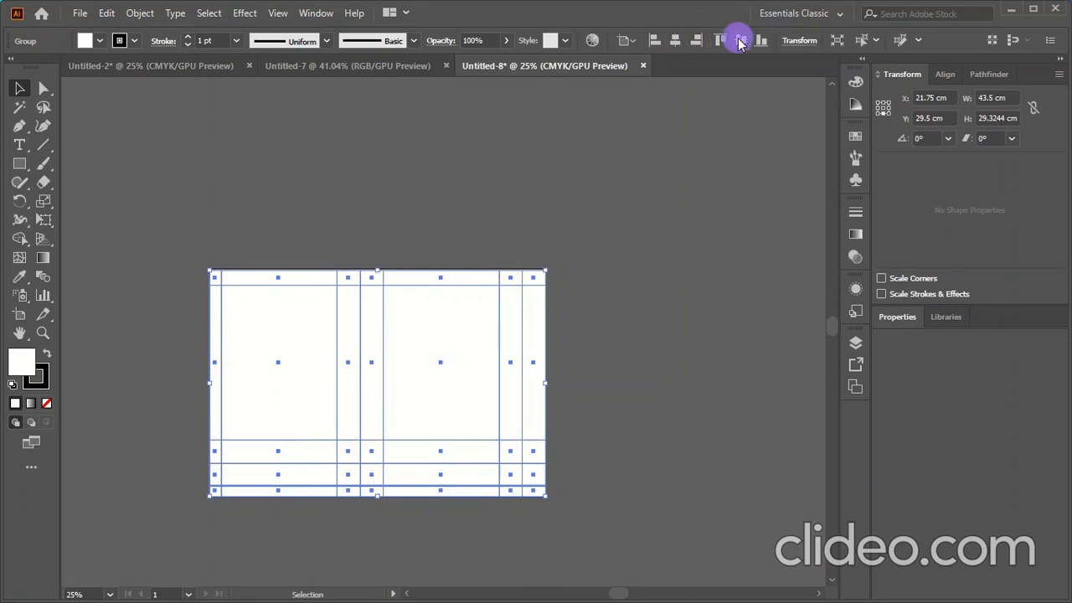
pyautogui.click(682, 313)
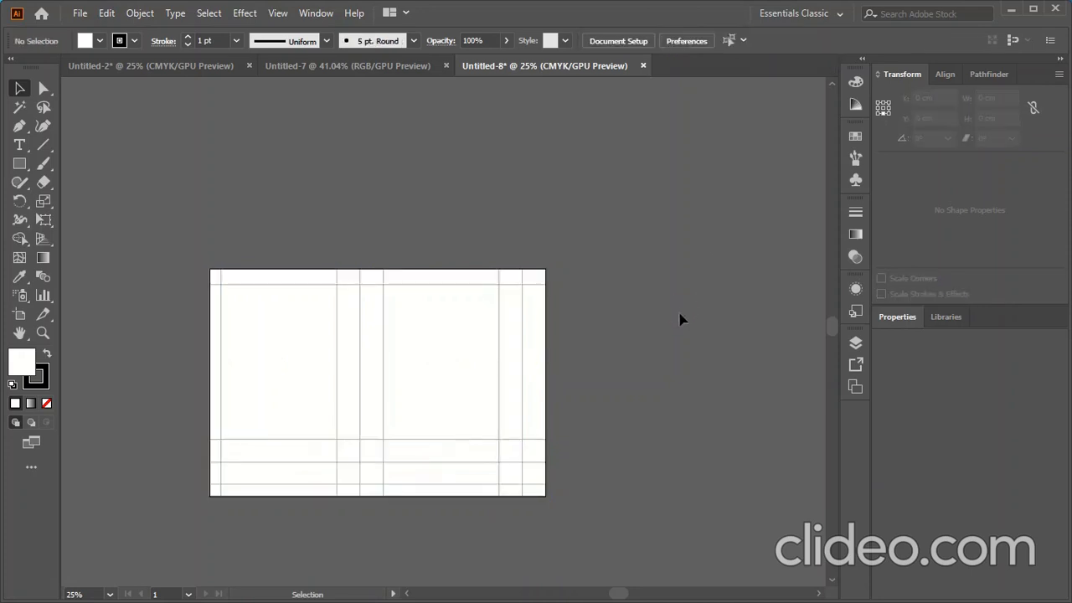
pyautogui.scroll(-1, 745, 315)
pyautogui.scroll(1, 493, 410)
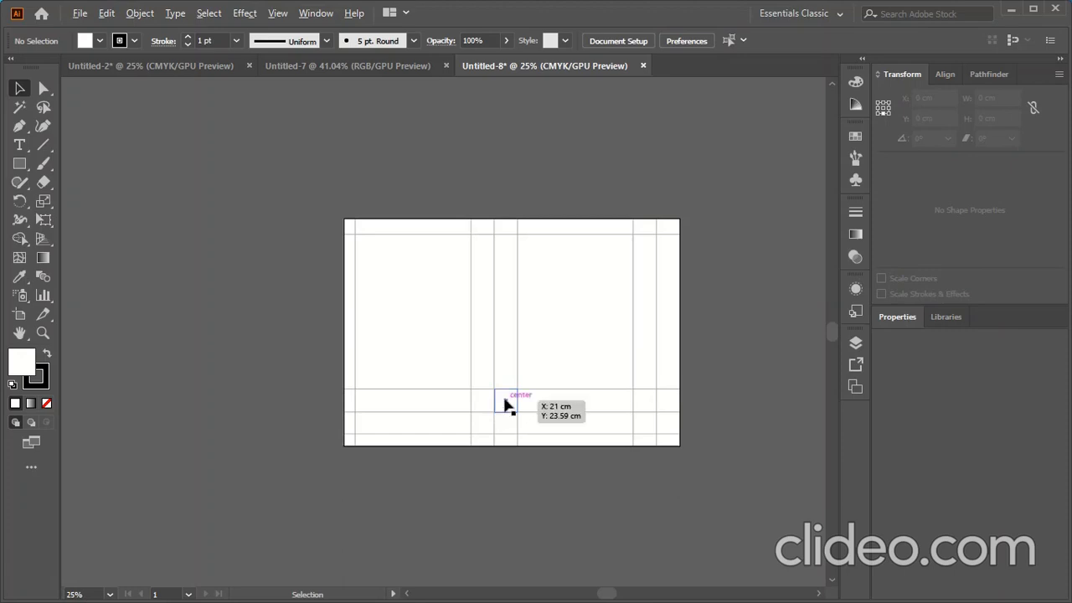
pyautogui.scroll(-1, 369, 395)
pyautogui.scroll(1, 531, 368)
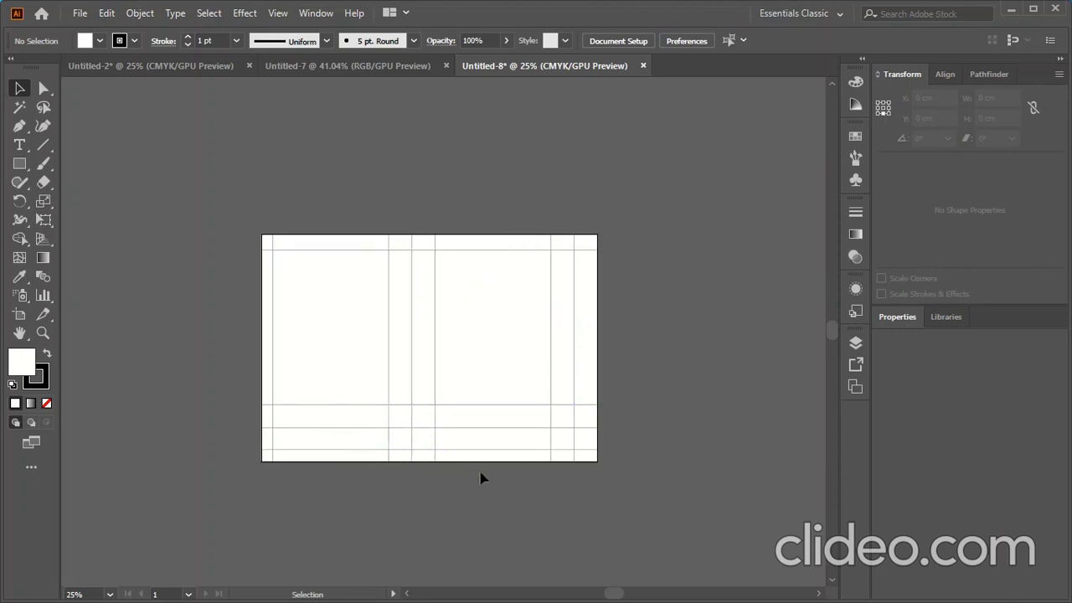
# Ungroup the whole template into its separate row groups
pyautogui.click(306, 305)
pyautogui.rightClick(304, 298)
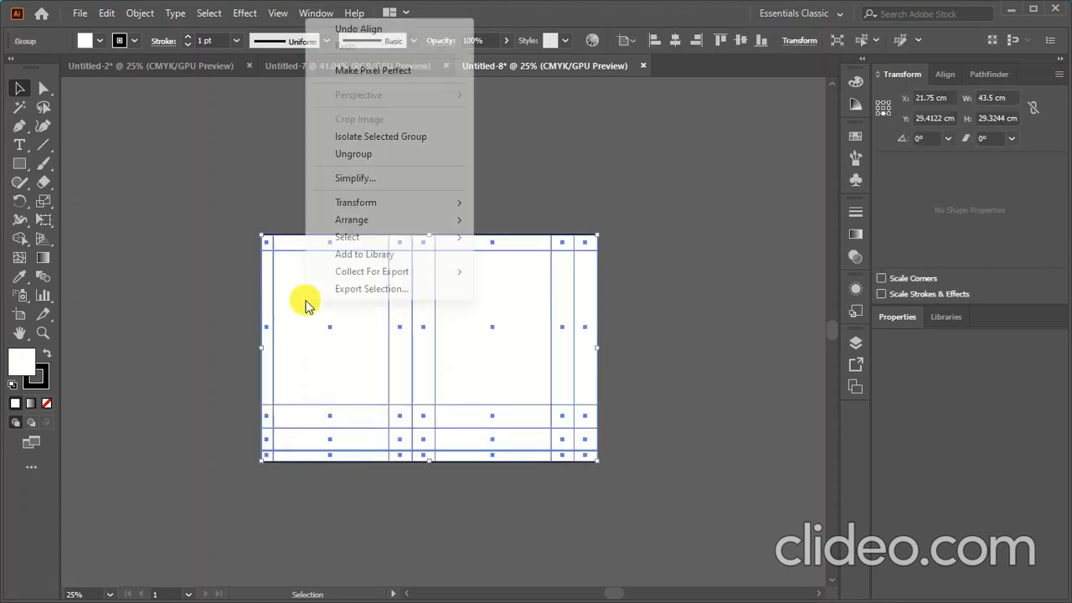
pyautogui.click(353, 153)
pyautogui.click(129, 304)
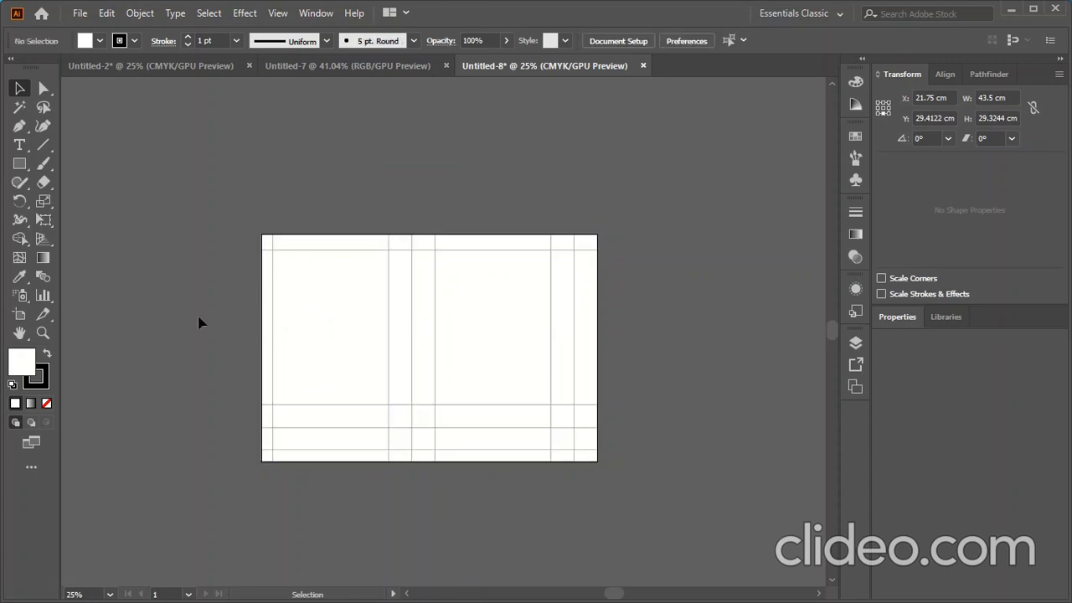
# Ungroup the 20 cm high row into individual rectangles and select its first large panel
pyautogui.click(321, 326)
pyautogui.rightClick(319, 322)
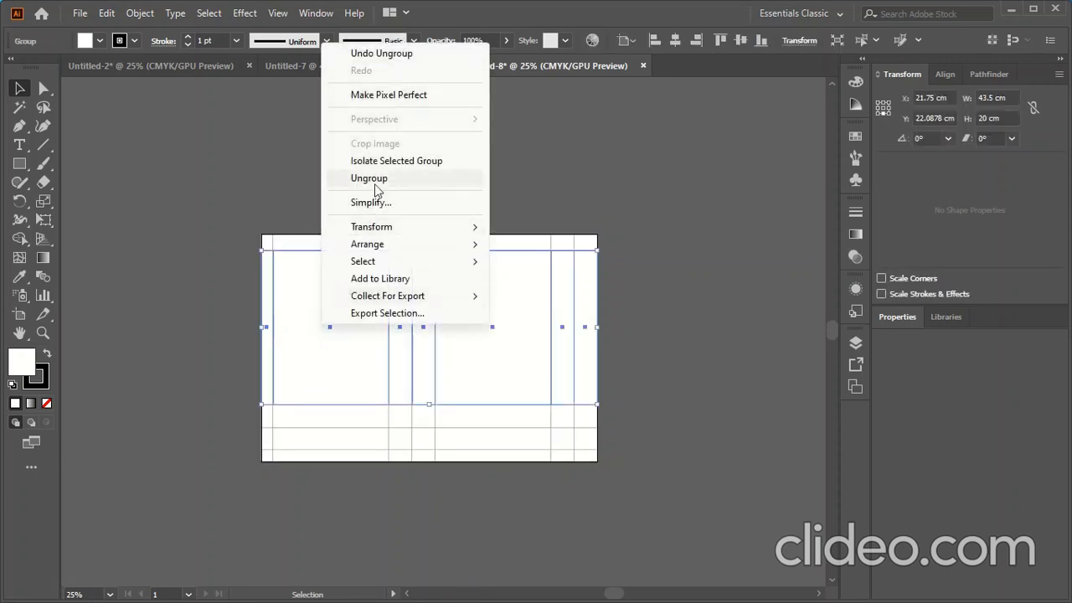
pyautogui.click(375, 180)
pyautogui.click(142, 318)
pyautogui.click(330, 372)
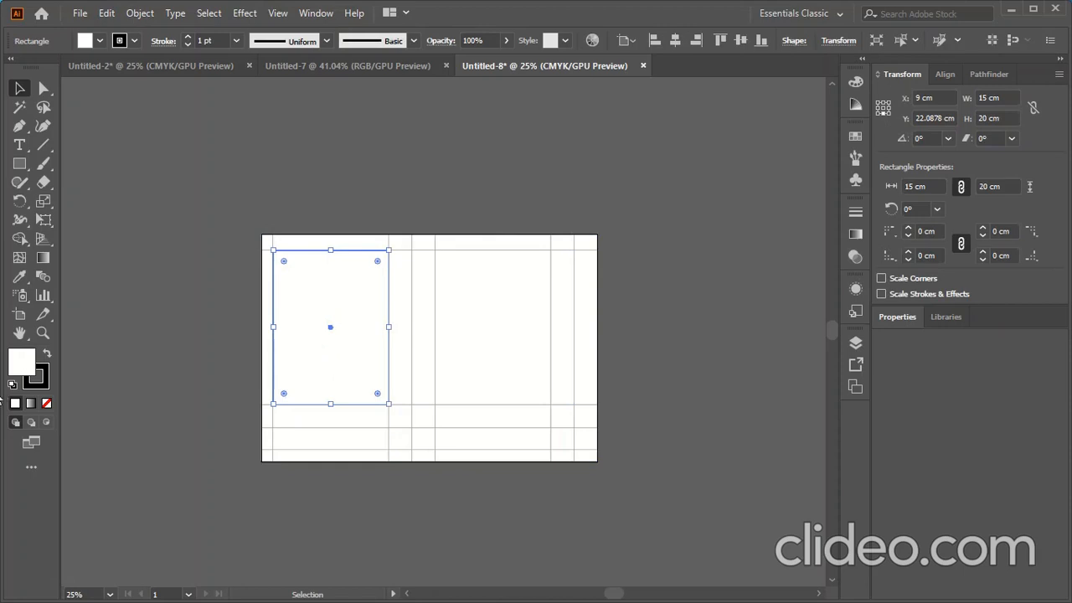
# Fill the first large 15 x 20 cm panel with teal at H 182°, S 78%, B 60%
pyautogui.doubleClick(25, 365)
pyautogui.click(783, 287)
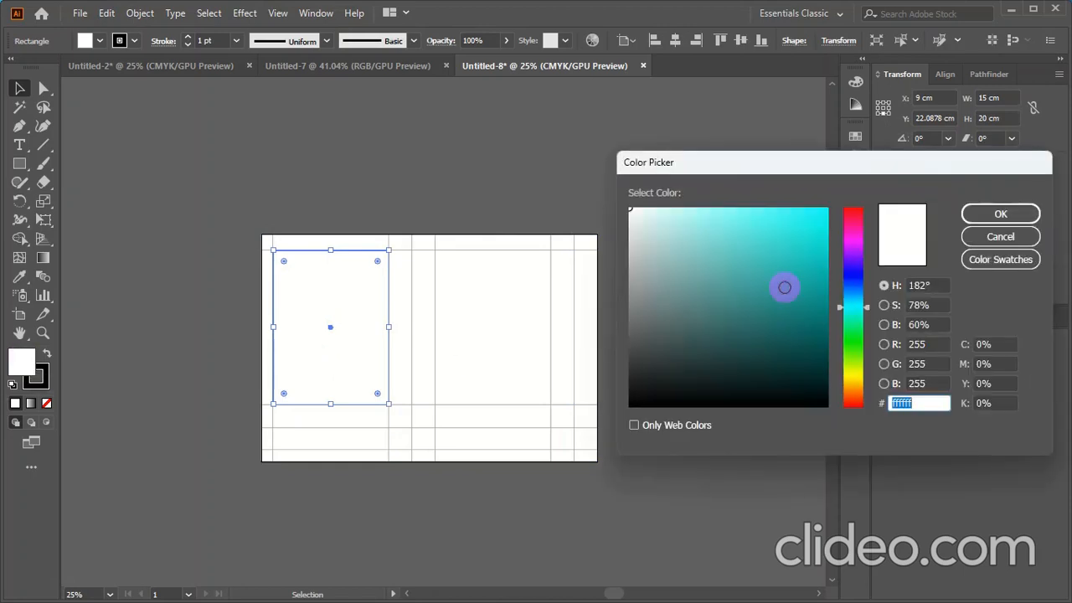
pyautogui.click(1000, 213)
pyautogui.click(716, 334)
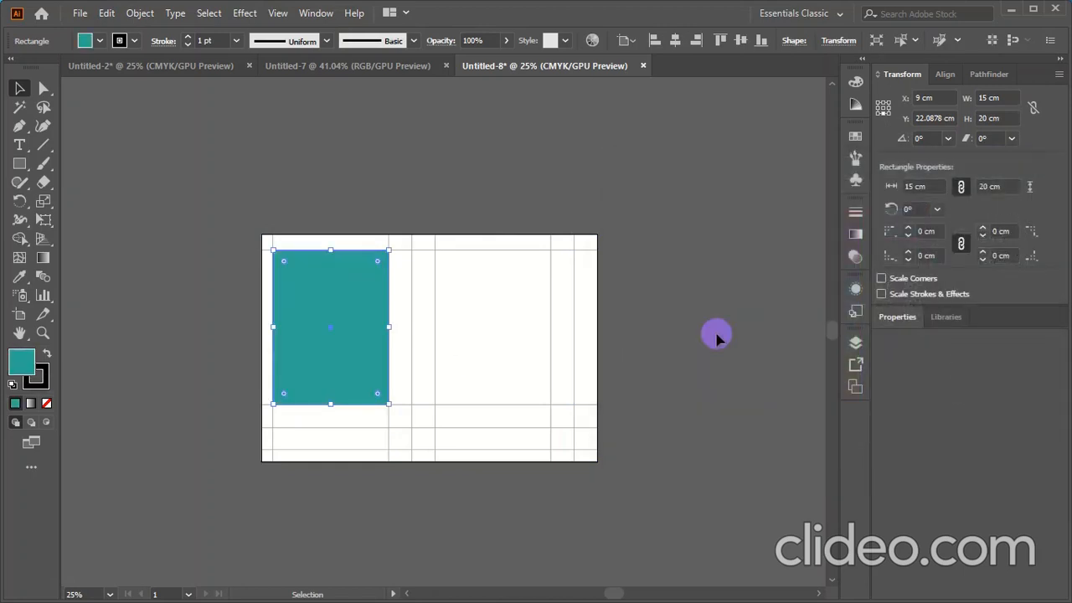
# Sample the first large panel's teal with the Eyedropper to fill the second large 15 x 20 cm panel
pyautogui.click(494, 355)
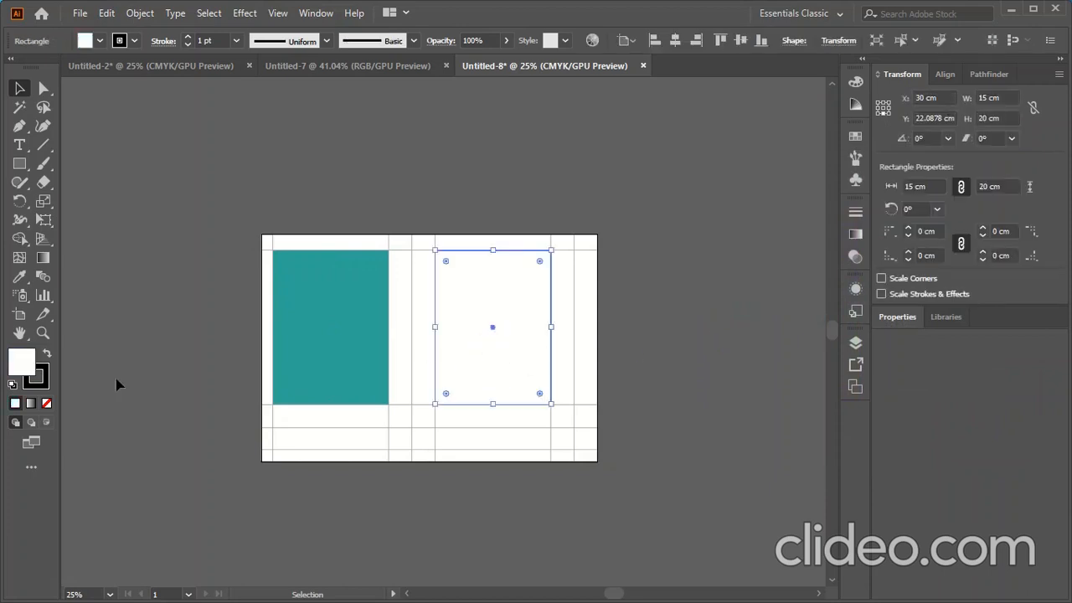
pyautogui.click(19, 277)
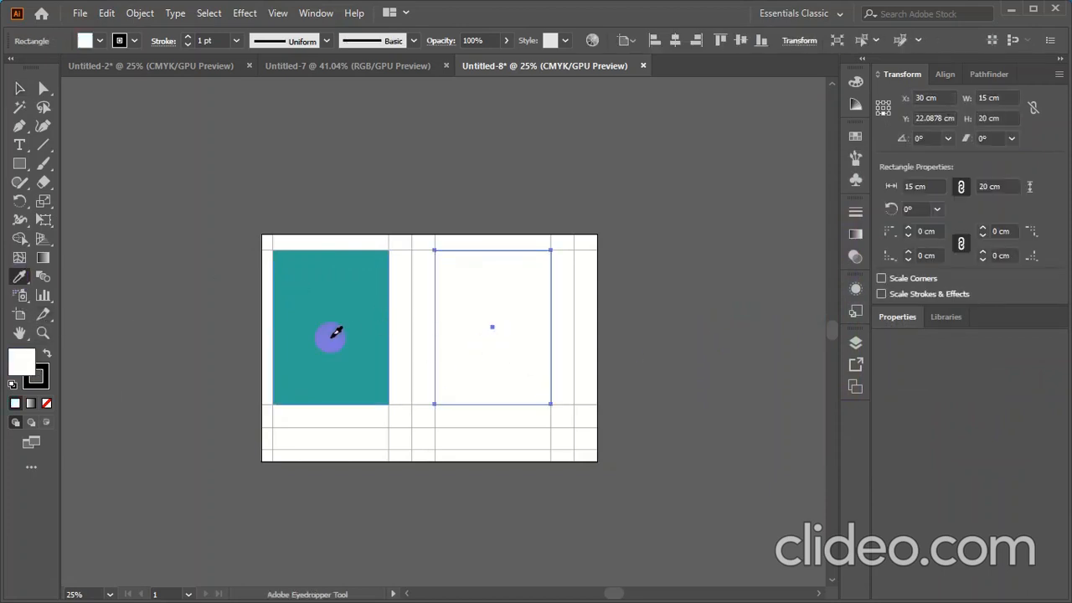
pyautogui.click(336, 334)
pyautogui.click(19, 89)
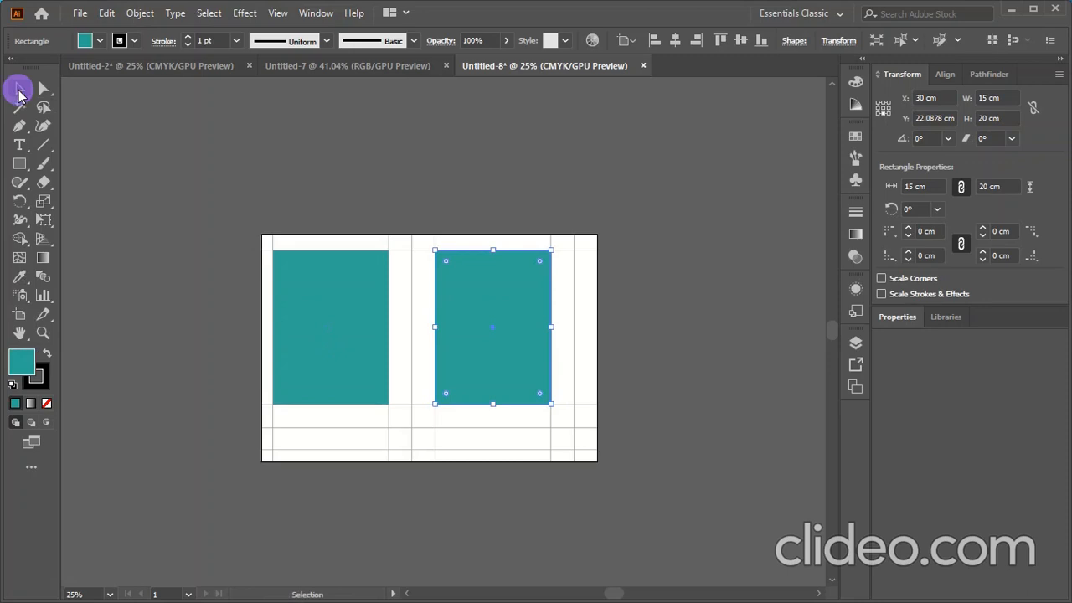
# Fill the four 3 cm wide side panels of the 20 cm high row with green #0d9343
pyautogui.click(421, 354)
pyautogui.keyDown('shift'); pyautogui.click(401, 360); pyautogui.keyUp('shift')
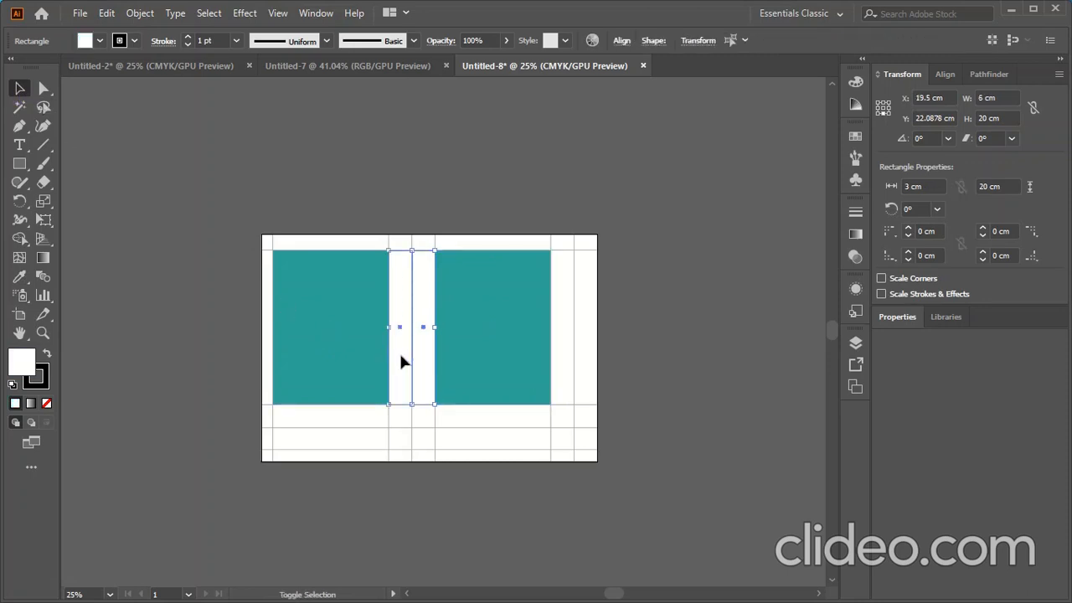
pyautogui.keyDown('shift'); pyautogui.click(564, 361); pyautogui.keyUp('shift')
pyautogui.keyDown('shift'); pyautogui.click(588, 363); pyautogui.keyUp('shift')
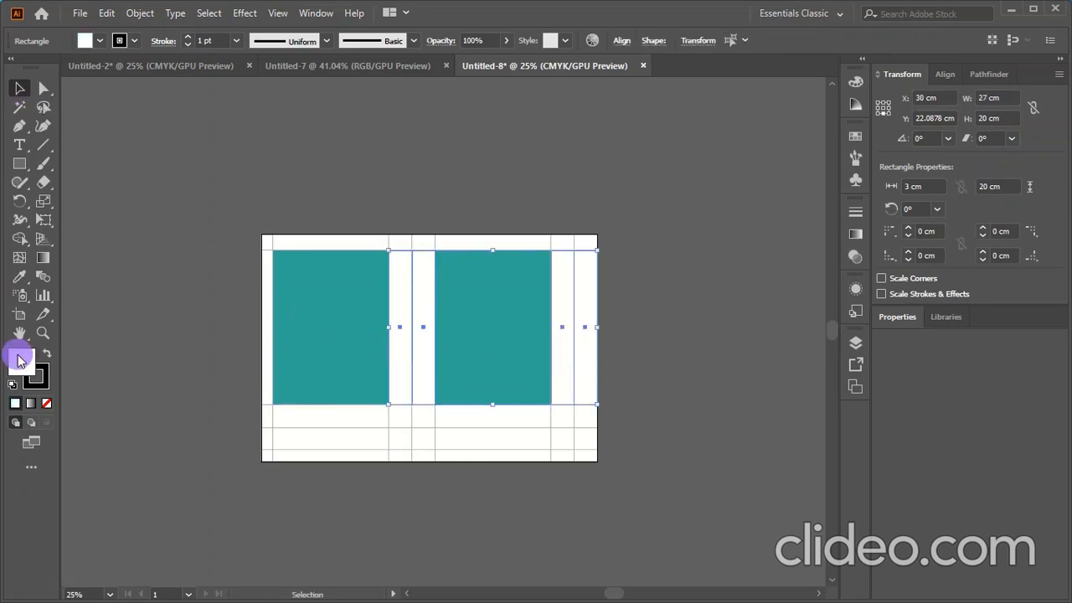
pyautogui.doubleClick(21, 361)
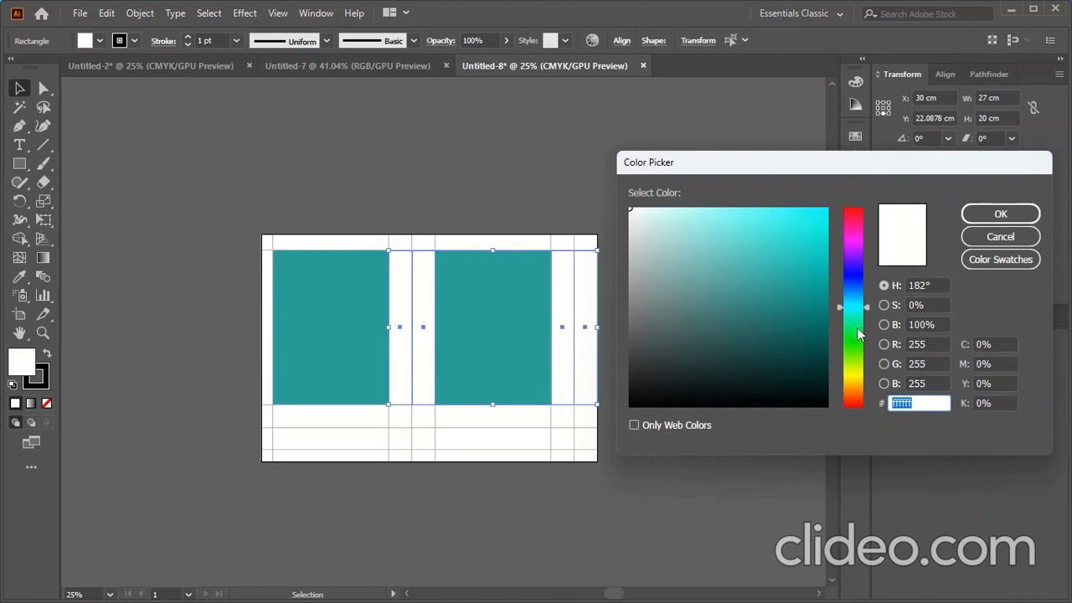
pyautogui.moveTo(859, 334); pyautogui.dragTo(844, 327)
pyautogui.click(810, 291)
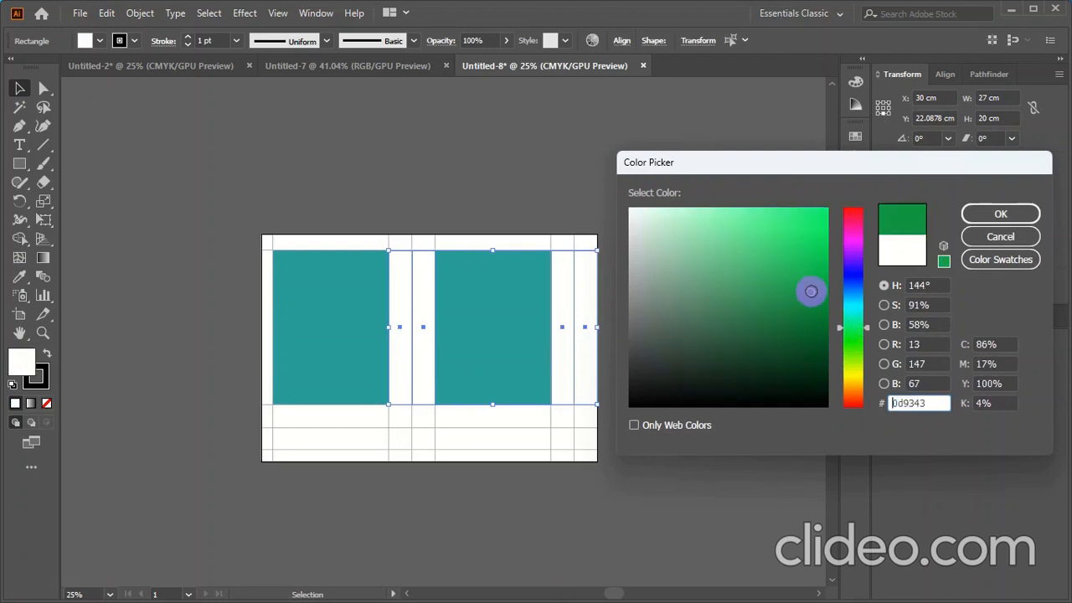
pyautogui.click(993, 216)
pyautogui.click(699, 356)
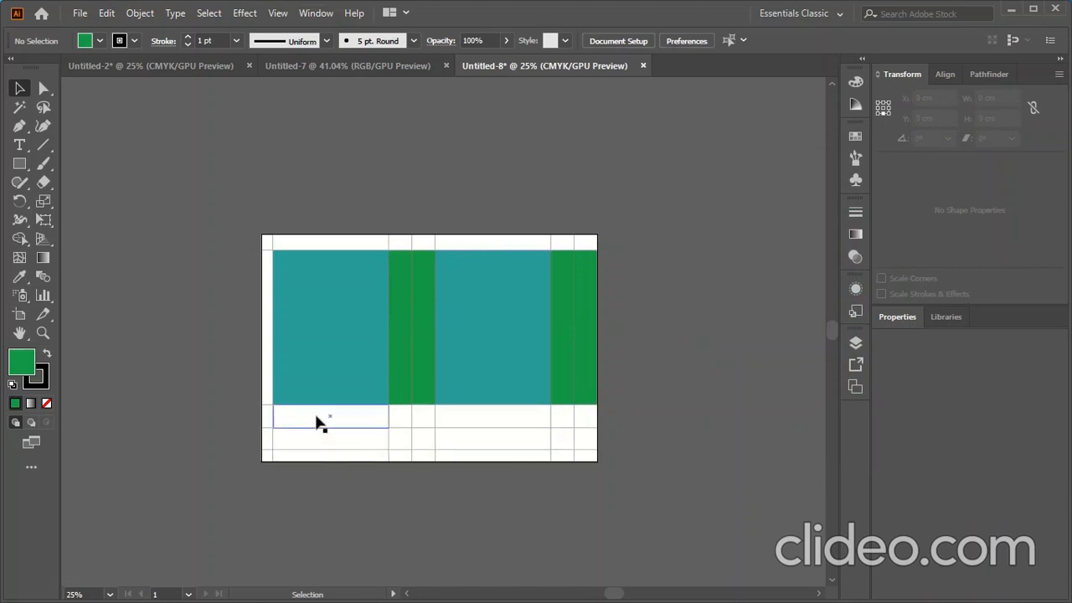
# Ungroup the 3 cm high row directly below the large panels into individual rectangles
pyautogui.click(265, 373)
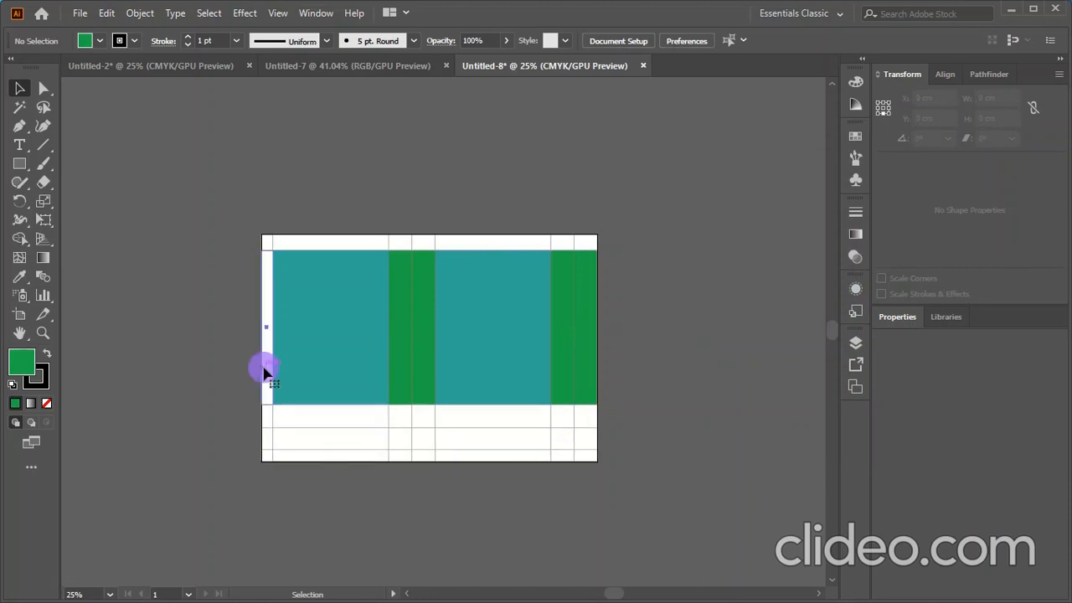
pyautogui.keyDown('shift'); pyautogui.click(265, 417); pyautogui.keyUp('shift')
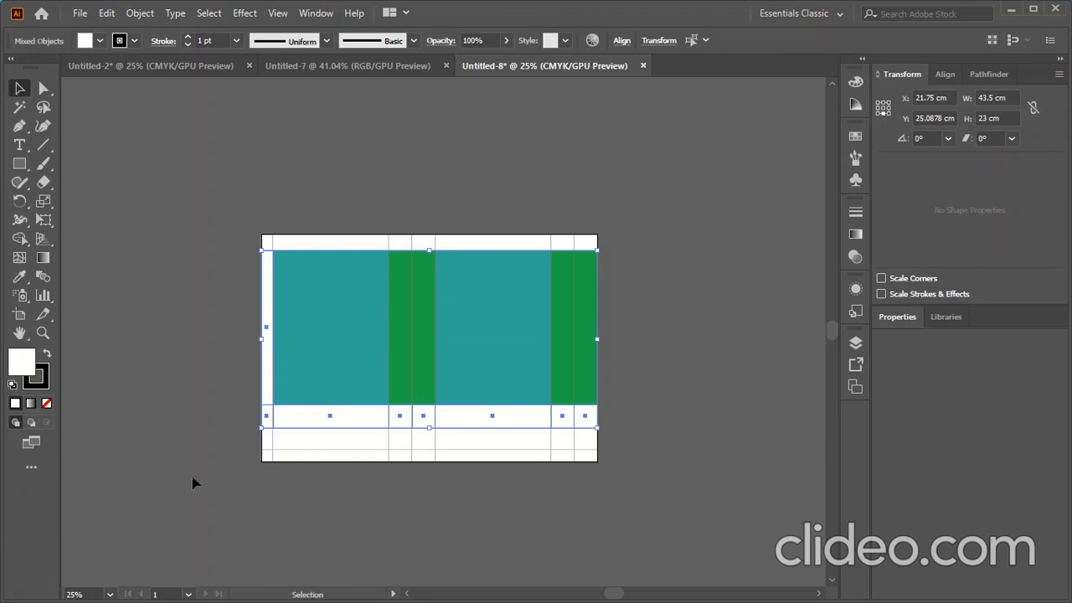
pyautogui.click(251, 435)
pyautogui.moveTo(266, 418); pyautogui.dragTo(268, 421)
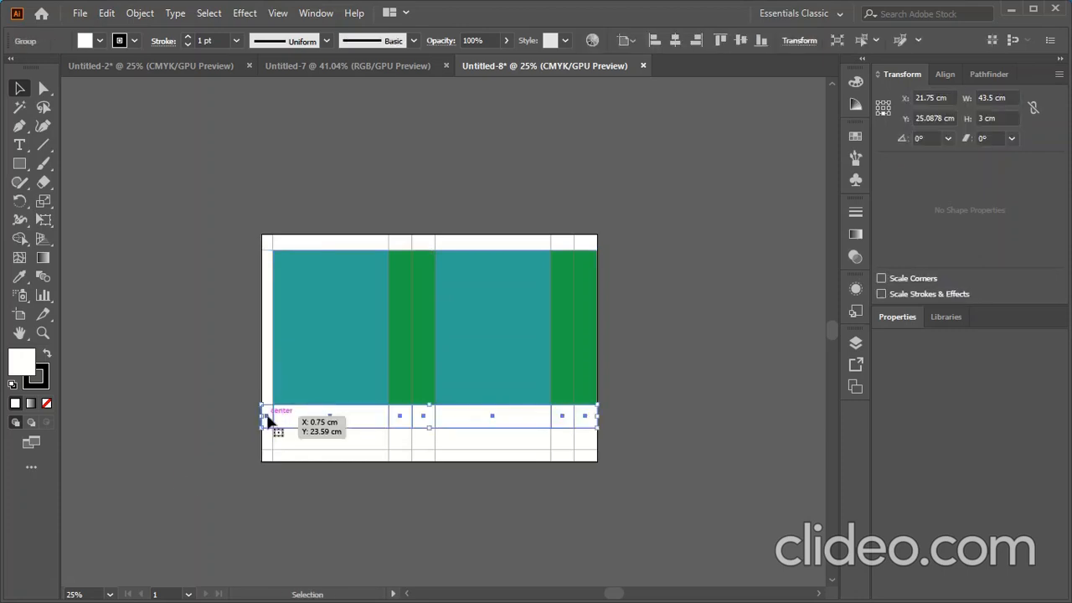
pyautogui.rightClick(267, 419)
pyautogui.click(312, 295)
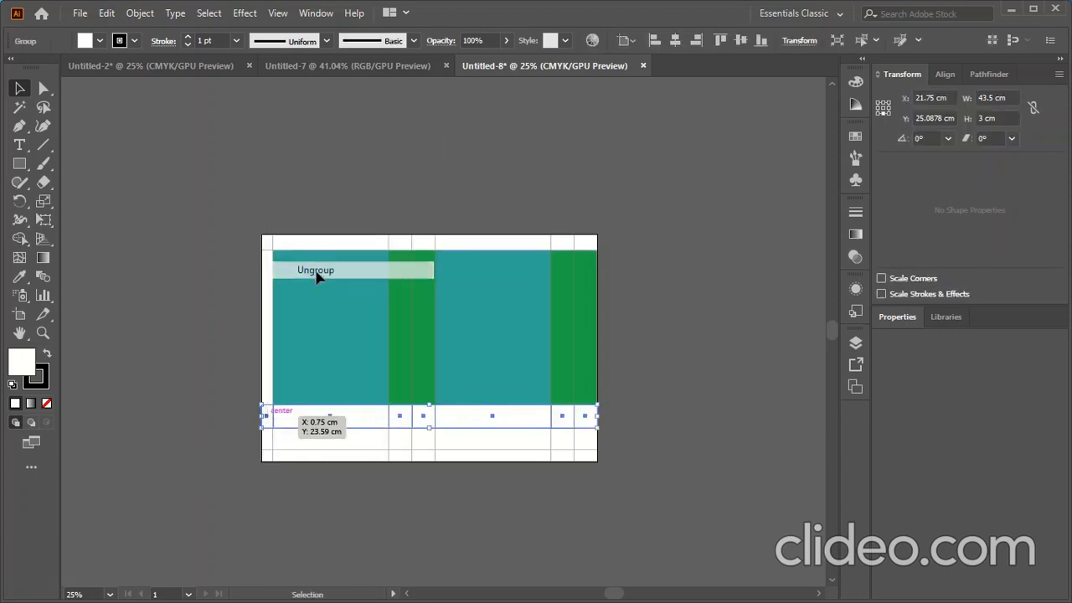
pyautogui.click(213, 424)
# Ungroup the second 3 cm high row and the 1.5 cm high bottom row into individual rectangles
pyautogui.click(270, 440)
pyautogui.rightClick(266, 438)
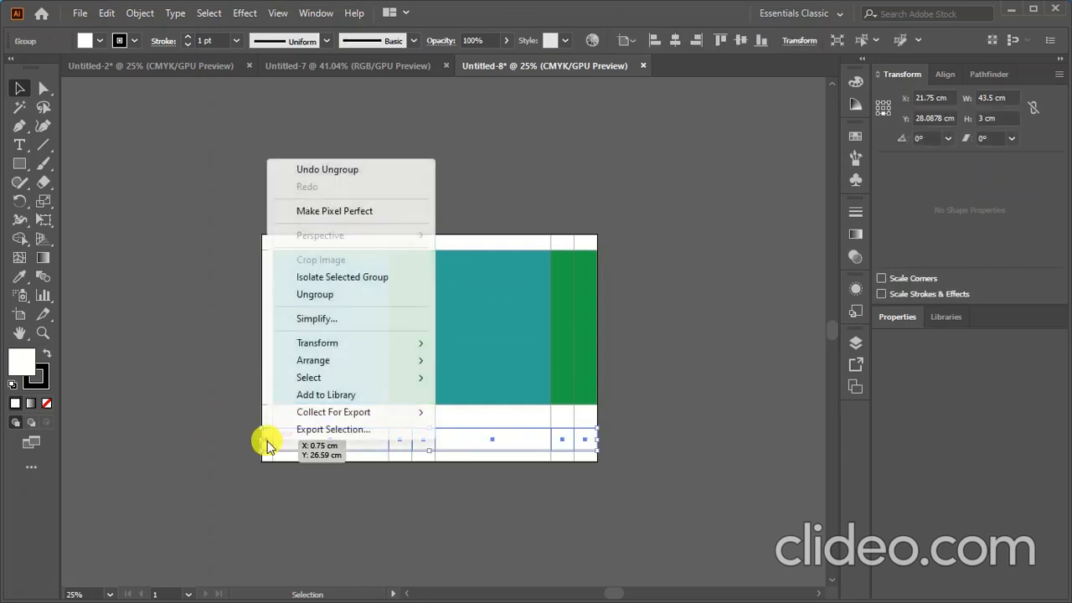
pyautogui.click(314, 294)
pyautogui.click(178, 476)
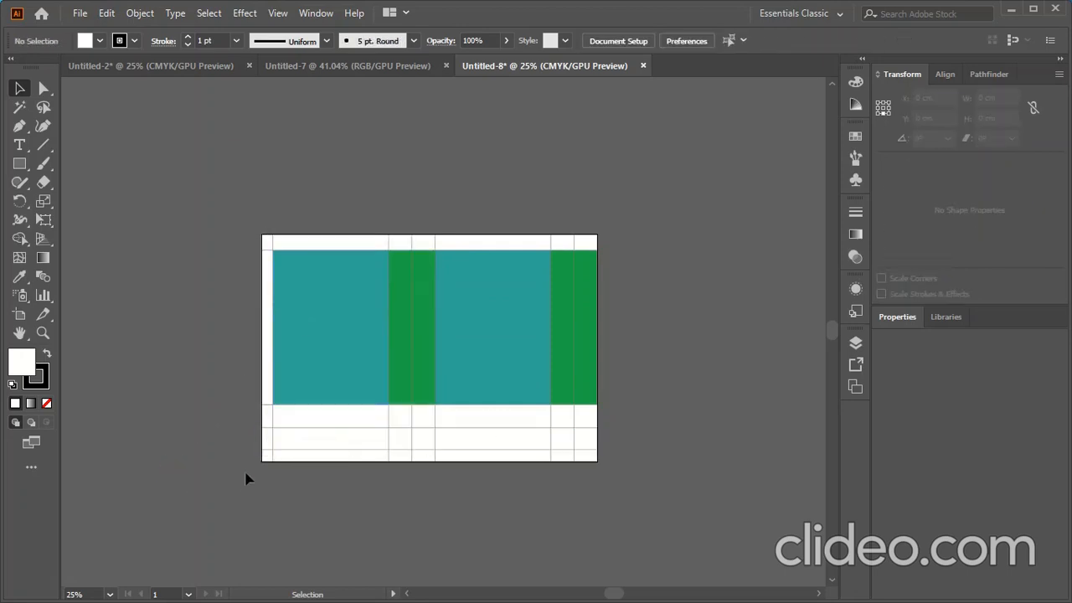
pyautogui.click(262, 458)
pyautogui.rightClick(262, 457)
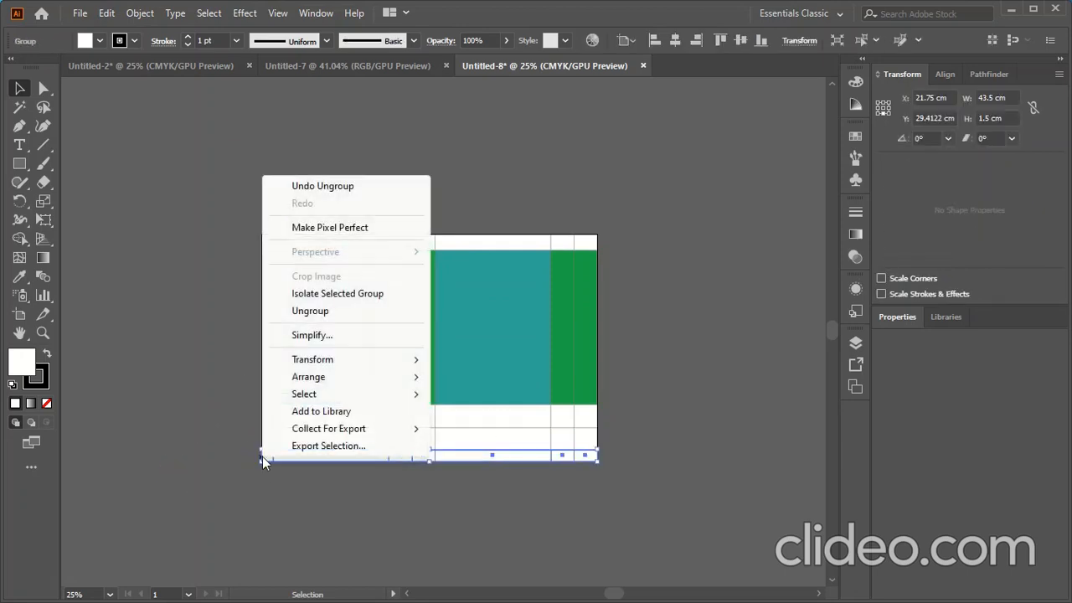
pyautogui.click(310, 311)
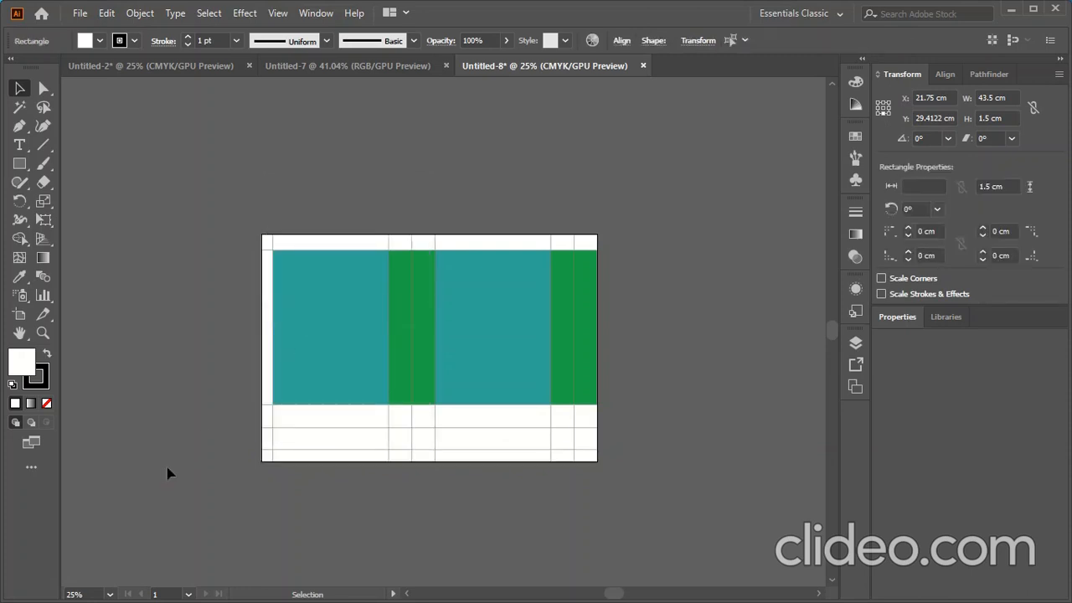
pyautogui.click(170, 474)
# Fill the narrow leftmost strip of every row, the entire 1.5 cm bottom row and the 2 cm top row with light blue
pyautogui.click(266, 421)
pyautogui.keyDown('shift'); pyautogui.click(265, 441); pyautogui.keyUp('shift')
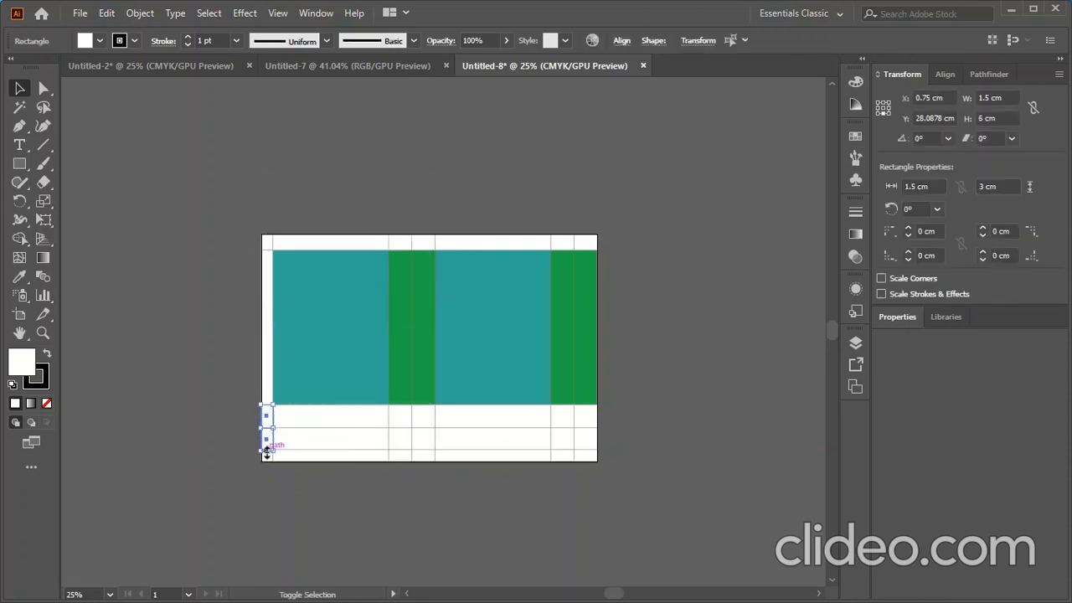
pyautogui.moveTo(265, 462); pyautogui.dragTo(434, 462)
pyautogui.keyDown('shift'); pyautogui.click(470, 461); pyautogui.keyUp('shift')
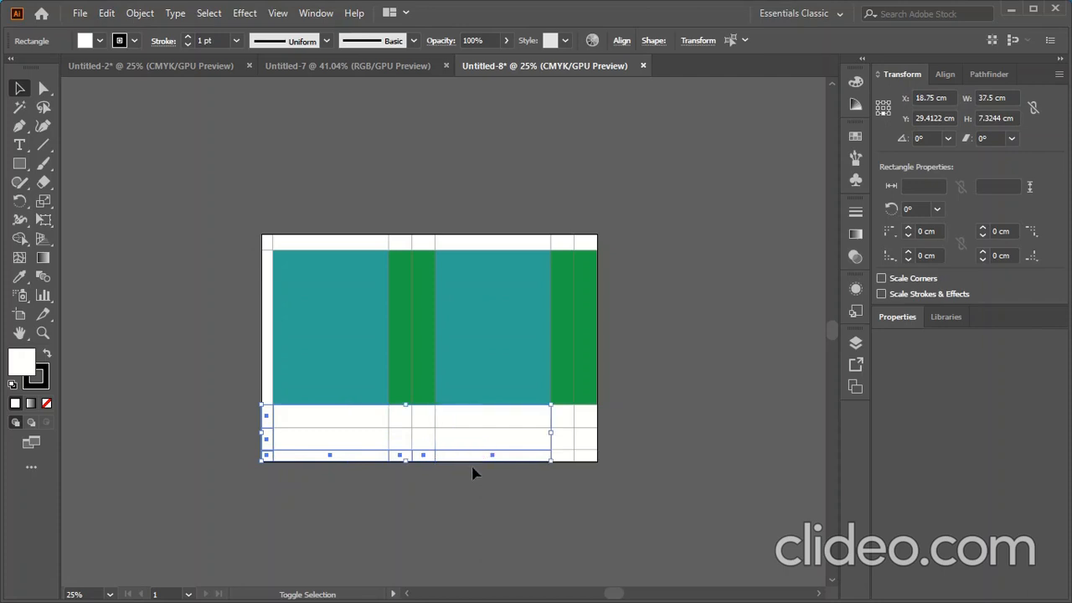
pyautogui.keyDown('shift'); pyautogui.click(569, 460); pyautogui.keyUp('shift')
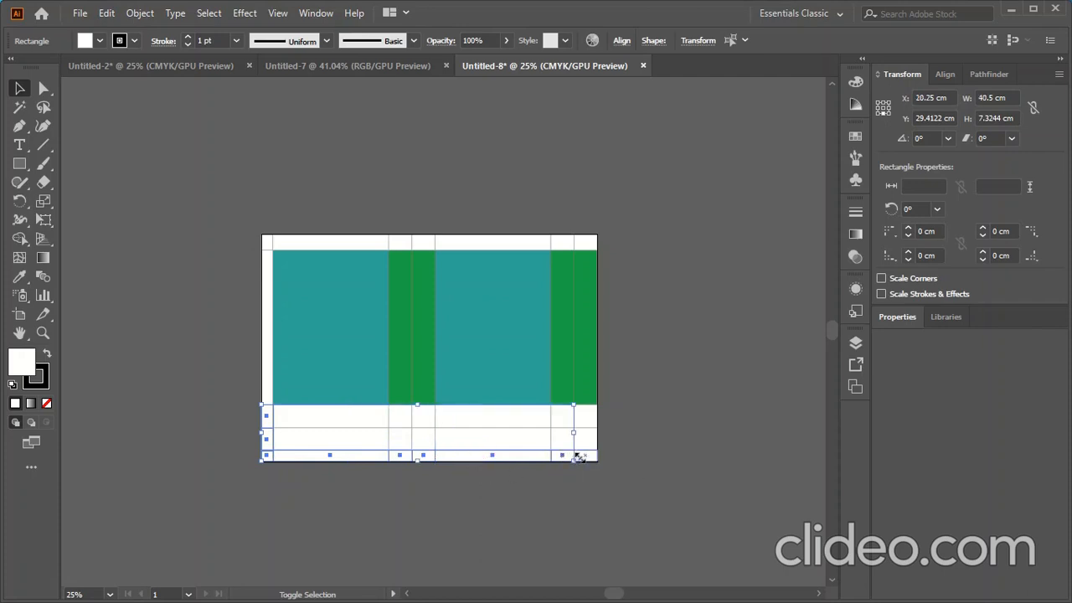
pyautogui.keyDown('shift'); pyautogui.click(586, 458); pyautogui.keyUp('shift')
pyautogui.keyDown('shift'); pyautogui.click(266, 371); pyautogui.keyUp('shift')
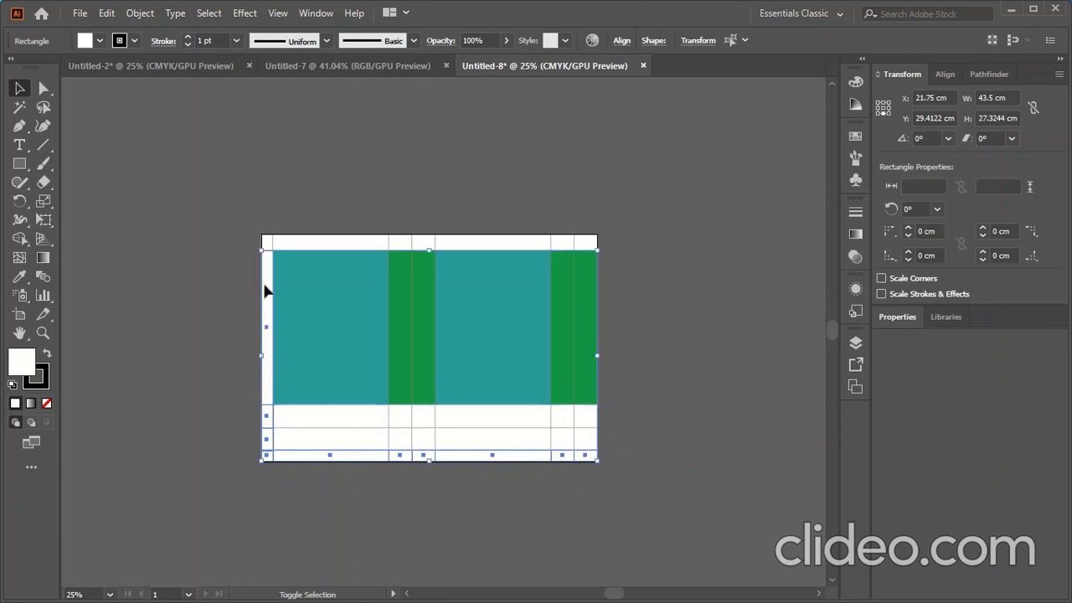
pyautogui.keyDown('shift'); pyautogui.click(268, 242); pyautogui.keyUp('shift')
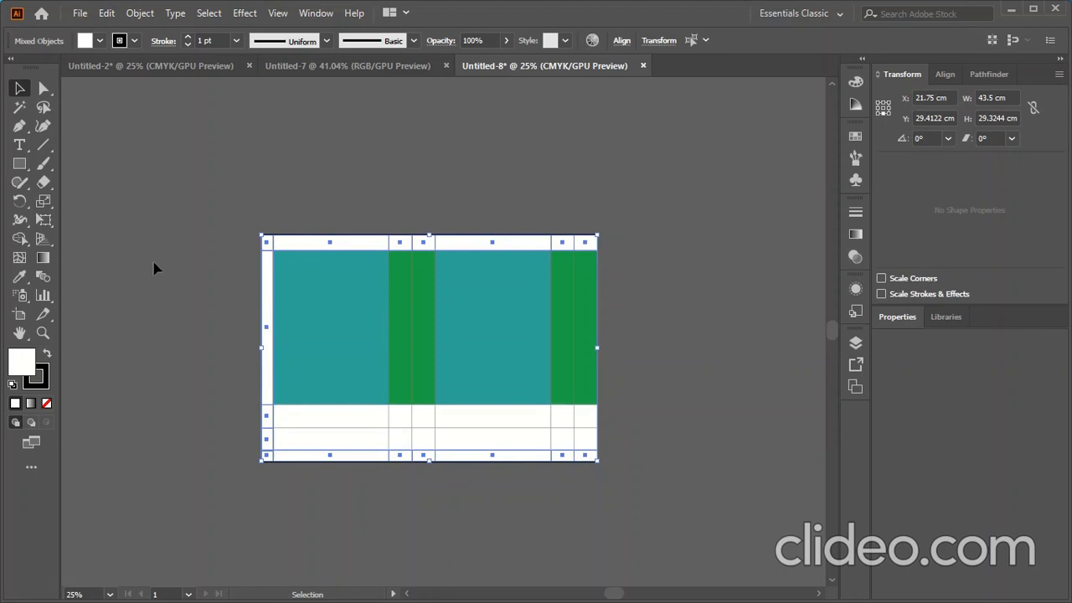
pyautogui.click(23, 367)
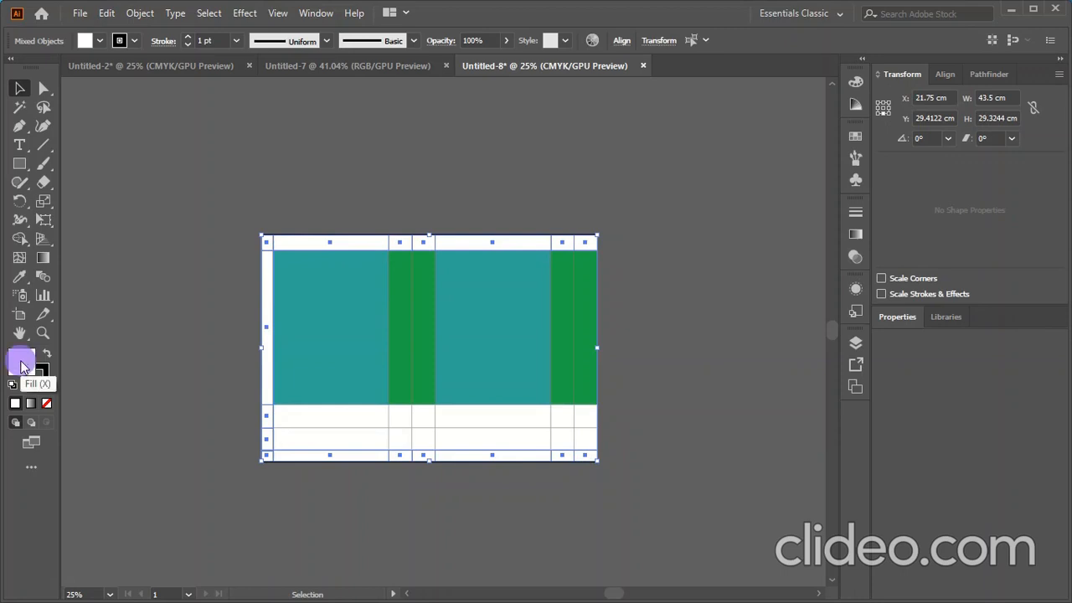
pyautogui.doubleClick(23, 366)
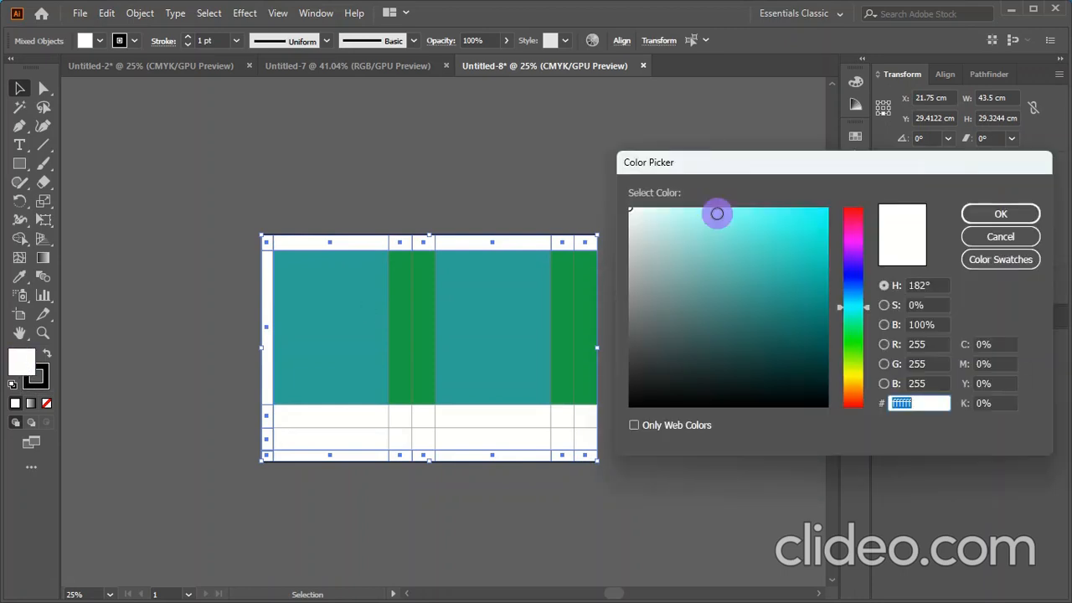
pyautogui.click(716, 214)
pyautogui.click(1001, 215)
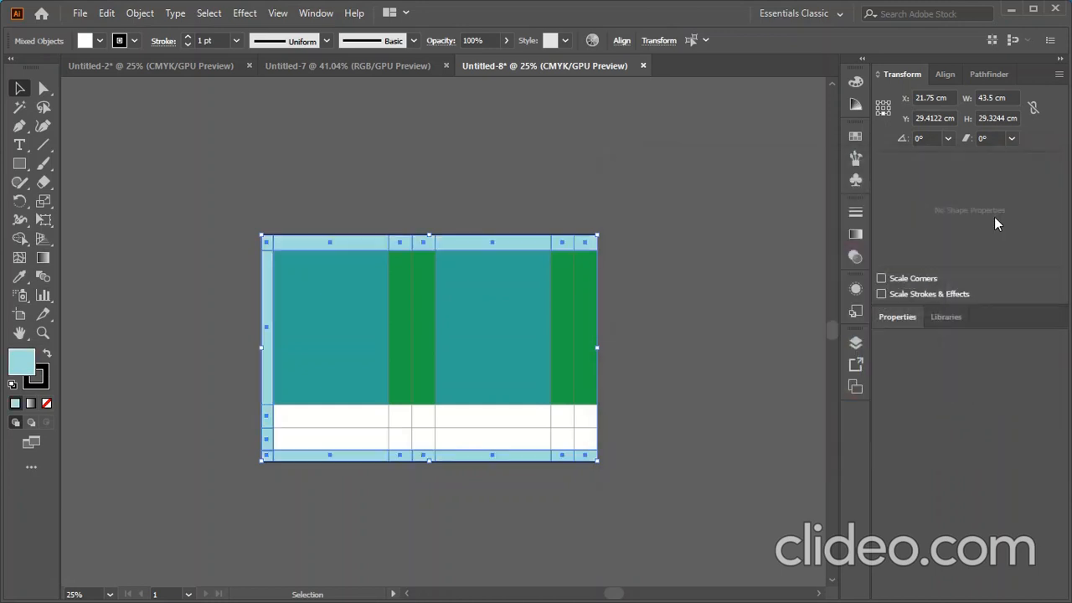
pyautogui.click(741, 354)
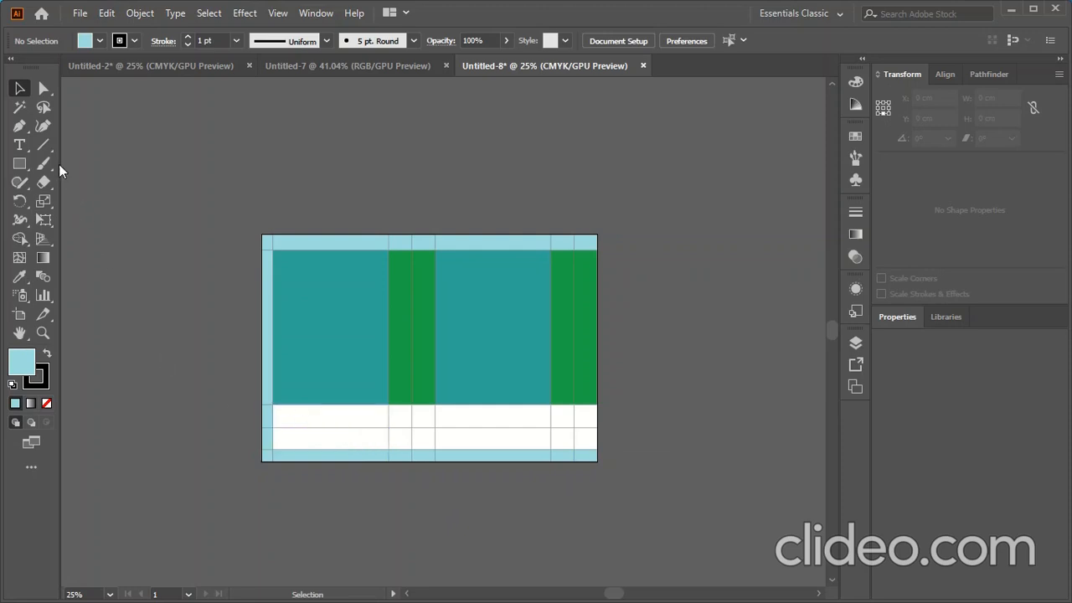
# Create a 15 cm line at 90° and move it so its upper end lies in the bottom row beneath the first large panel
pyautogui.click(43, 145)
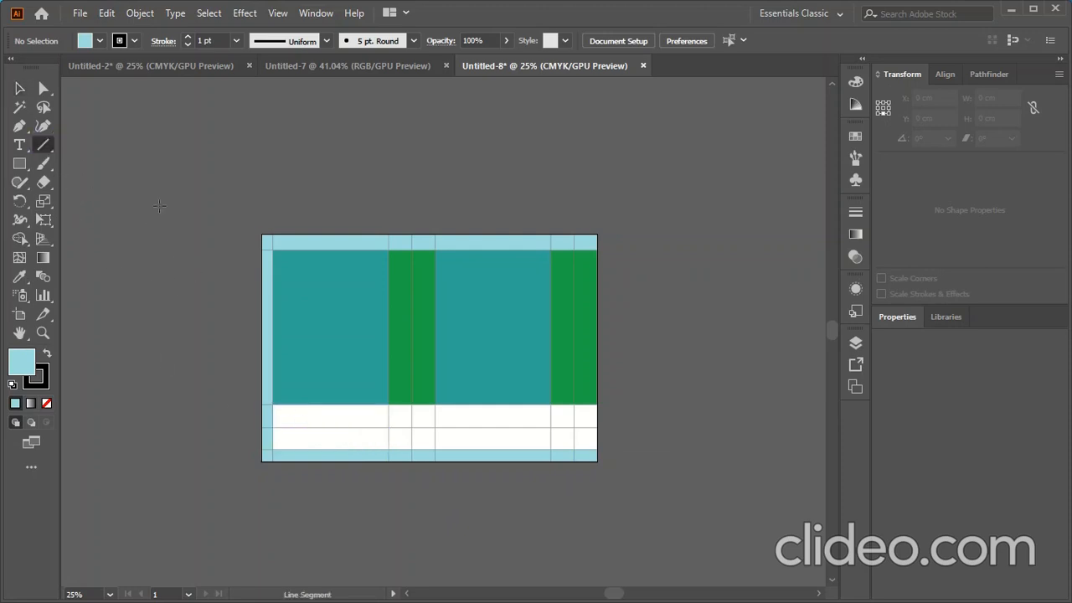
pyautogui.moveTo(160, 196); pyautogui.dragTo(159, 198)
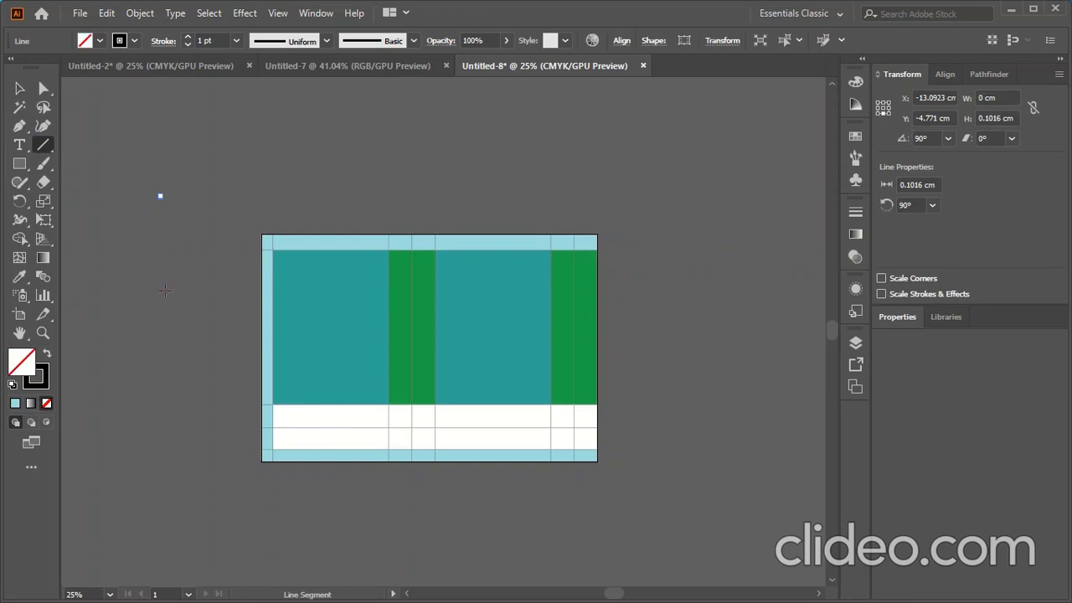
pyautogui.click(149, 265)
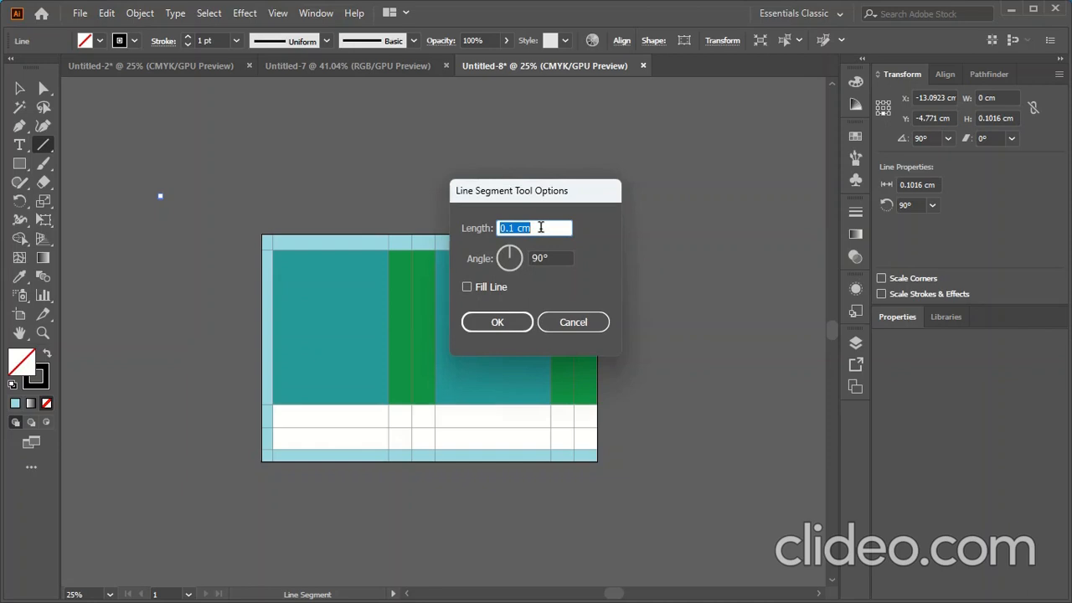
pyautogui.write('15')
pyautogui.click(516, 324)
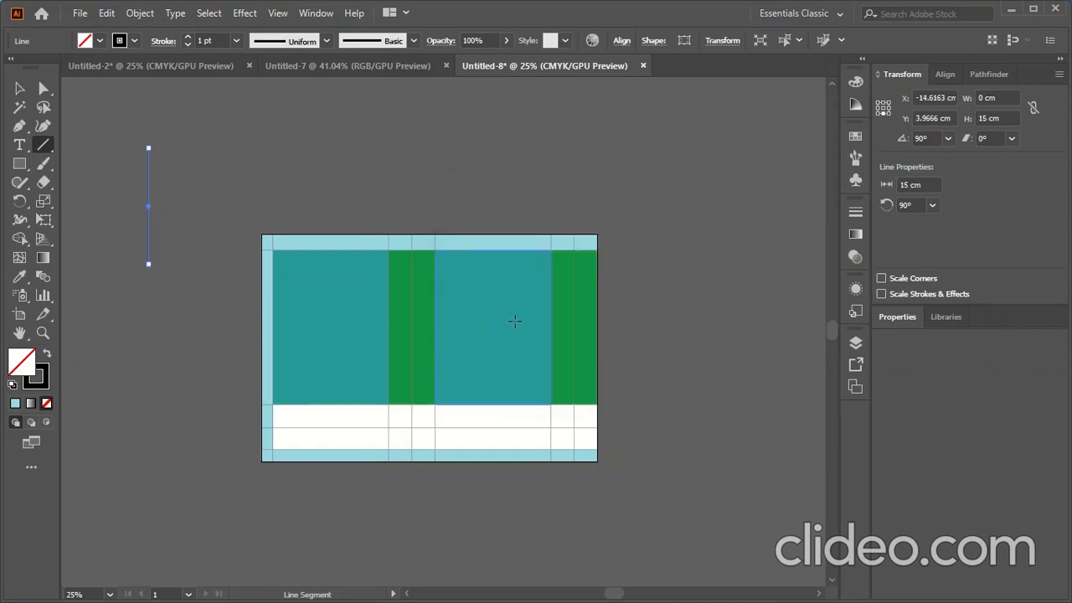
pyautogui.press('v')
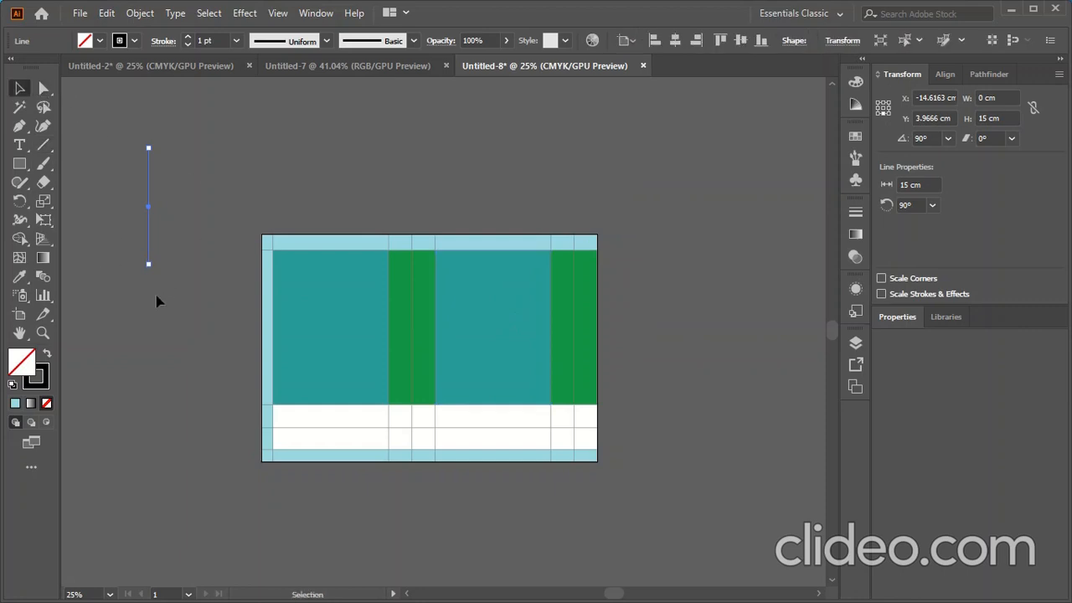
pyautogui.moveTo(149, 166); pyautogui.dragTo(378, 469)
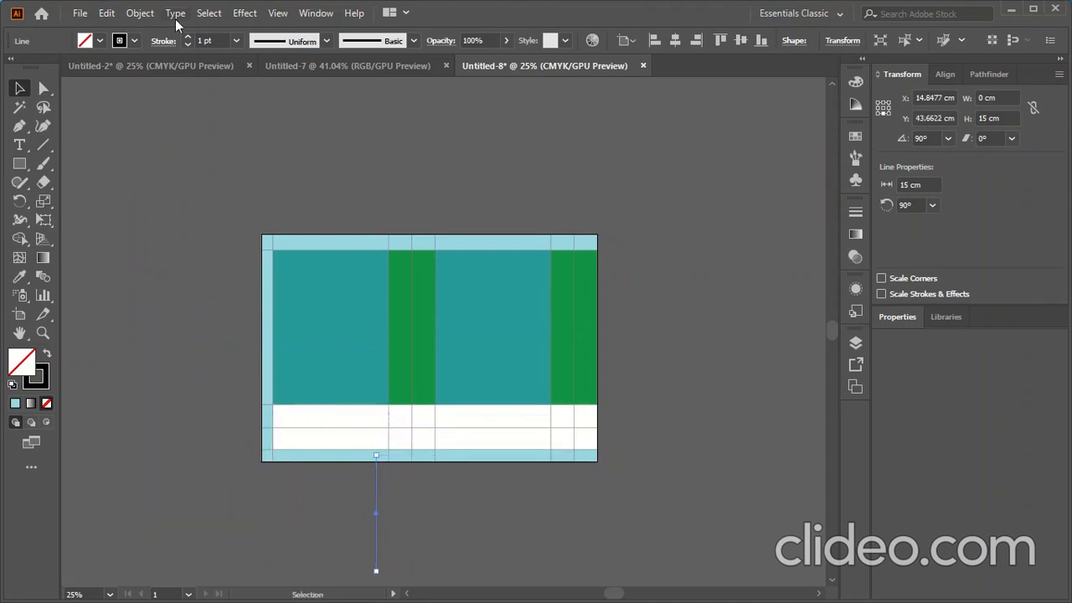
# Rotate the vertical 15 cm line to a 135° angle
pyautogui.click(140, 12)
pyautogui.moveTo(240, 27)
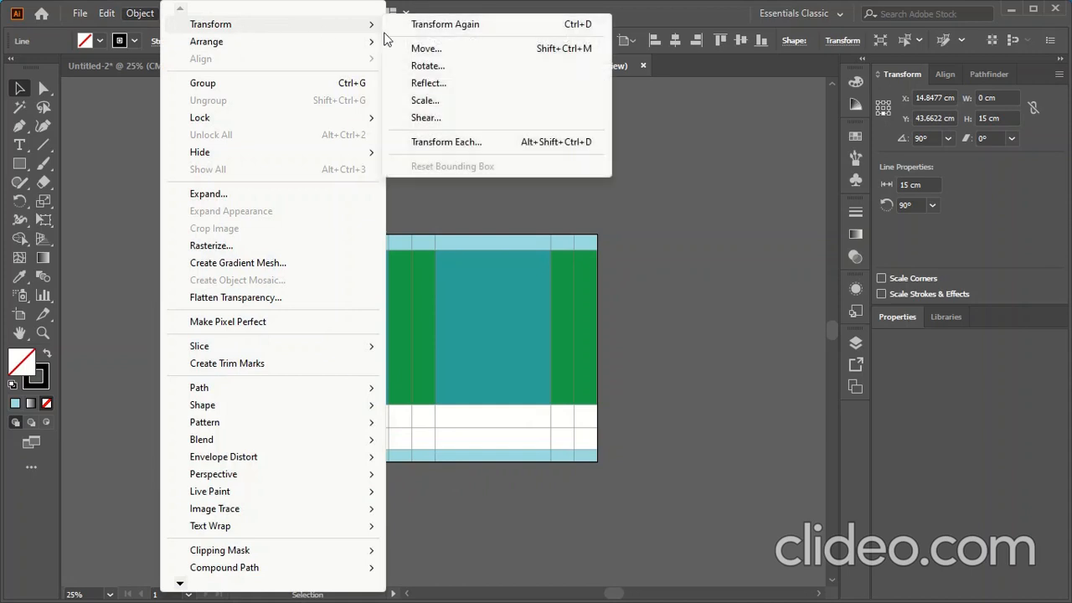
pyautogui.click(428, 67)
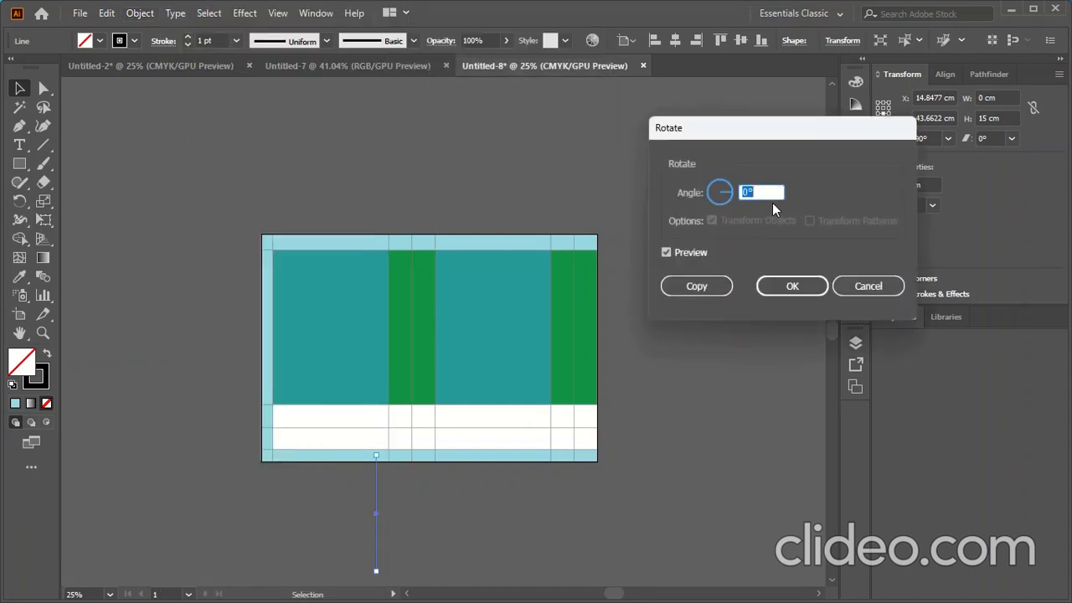
pyautogui.scroll(7, 771, 190)
pyautogui.click(780, 287)
pyautogui.click(486, 509)
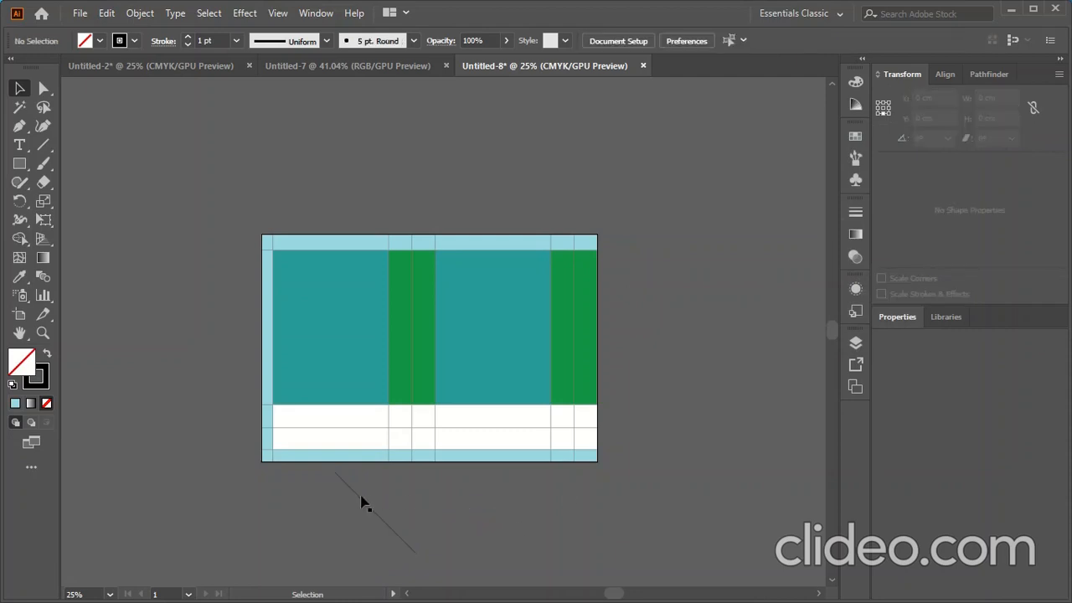
# Snap the 135° line's upper end to the base of the first green pair's dividing edge and copy it to the second green pair's divider
pyautogui.moveTo(360, 501); pyautogui.dragTo(441, 433)
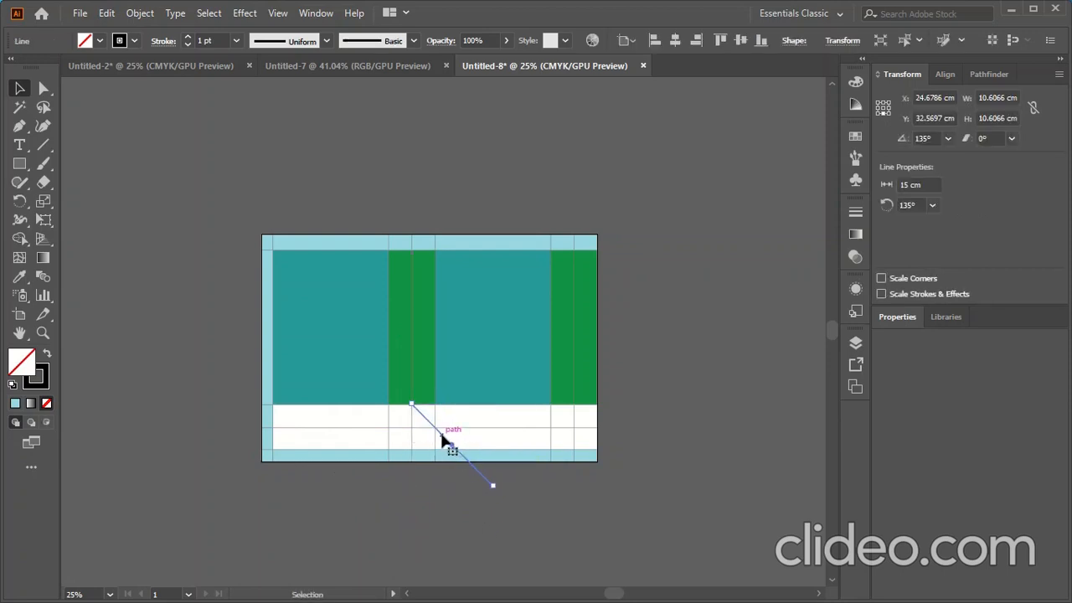
pyautogui.moveTo(442, 439); pyautogui.dragTo(608, 438)
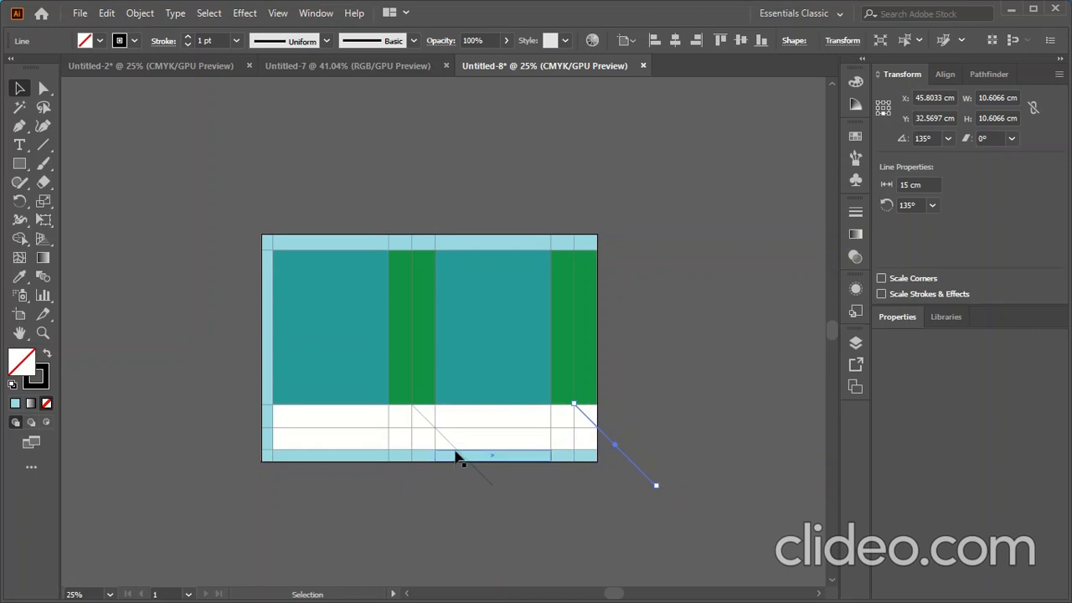
# Copy the 135° line to the template's left edge and align it through the corner where the light-blue strip meets the two 3 cm rows
pyautogui.moveTo(454, 447); pyautogui.dragTo(304, 464)
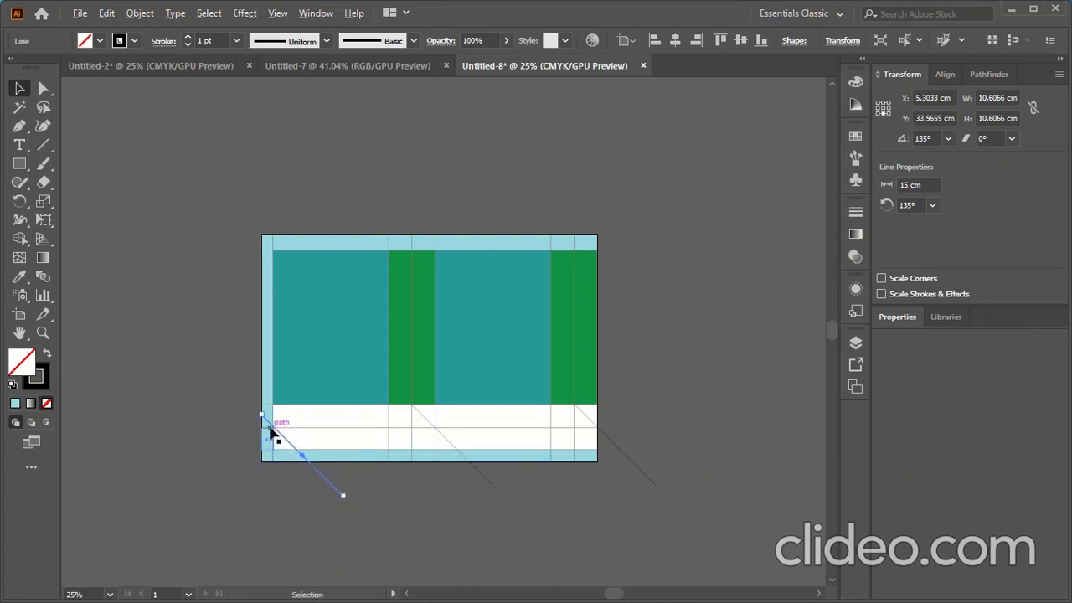
pyautogui.scroll(6, 274, 428)
pyautogui.moveTo(330, 454); pyautogui.dragTo(322, 468)
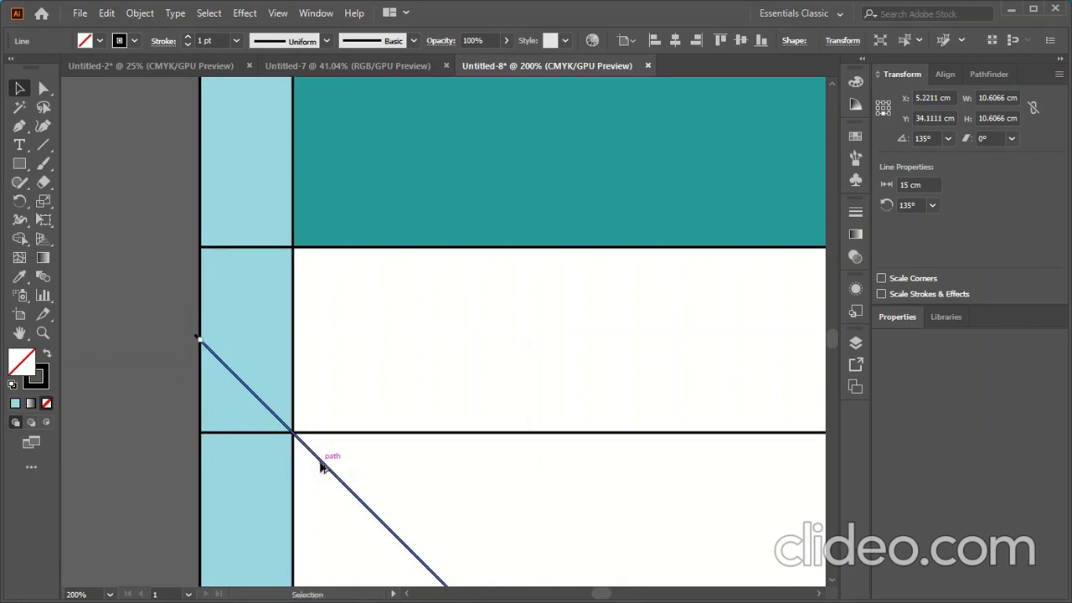
pyautogui.click(133, 404)
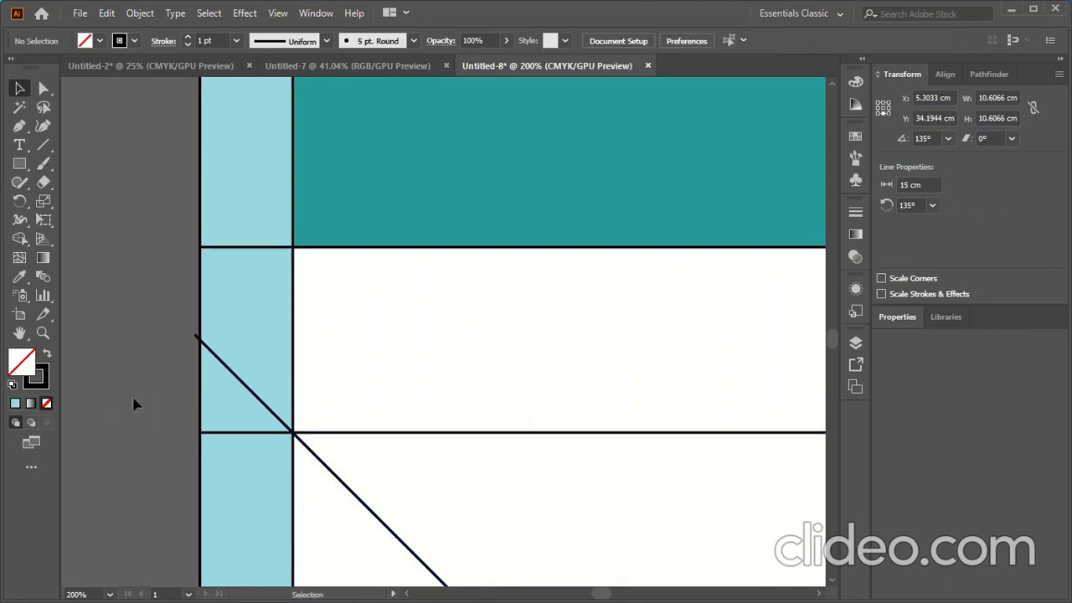
pyautogui.hotkey('ctrl', 'z')
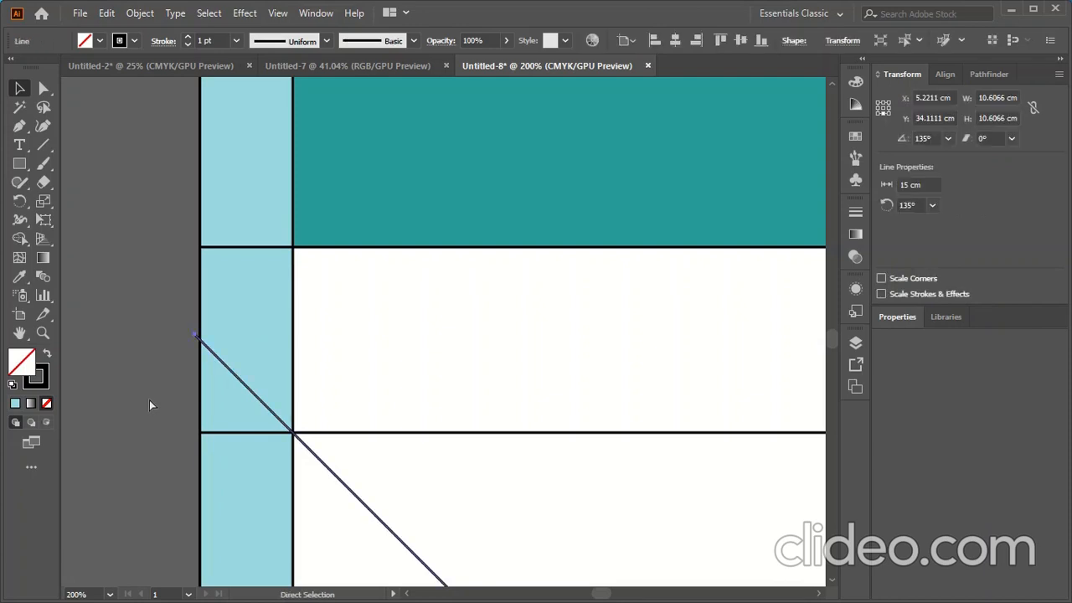
pyautogui.moveTo(279, 421); pyautogui.dragTo(288, 432)
pyautogui.scroll(-6, 377, 503)
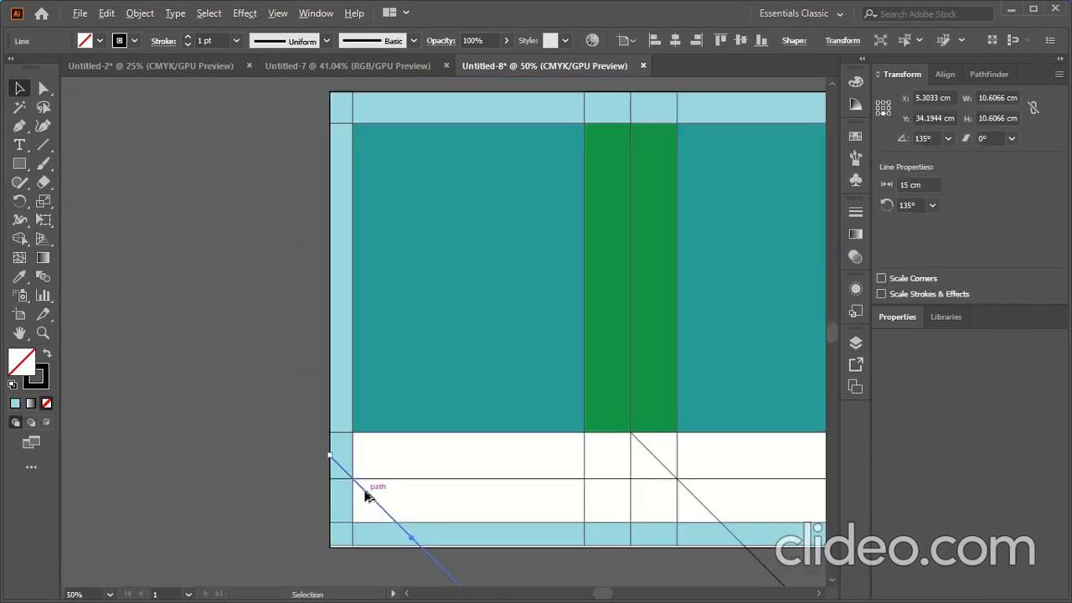
pyautogui.scroll(-1, 203, 391)
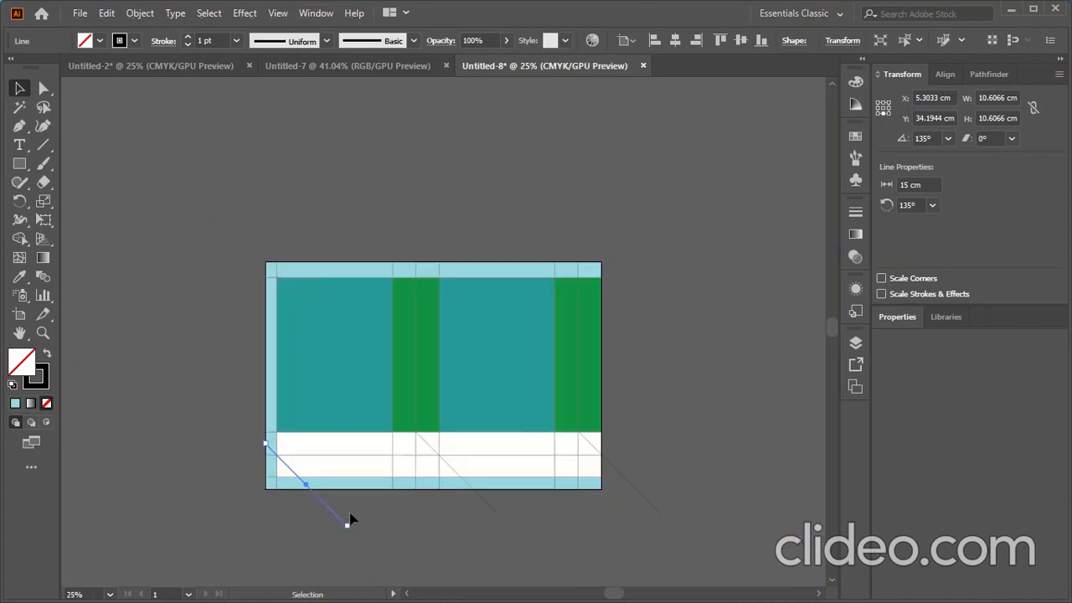
# Copy the leftmost diagonal line to just below the artboard and reflect the copy across the vertical axis
pyautogui.moveTo(331, 517); pyautogui.dragTo(359, 565)
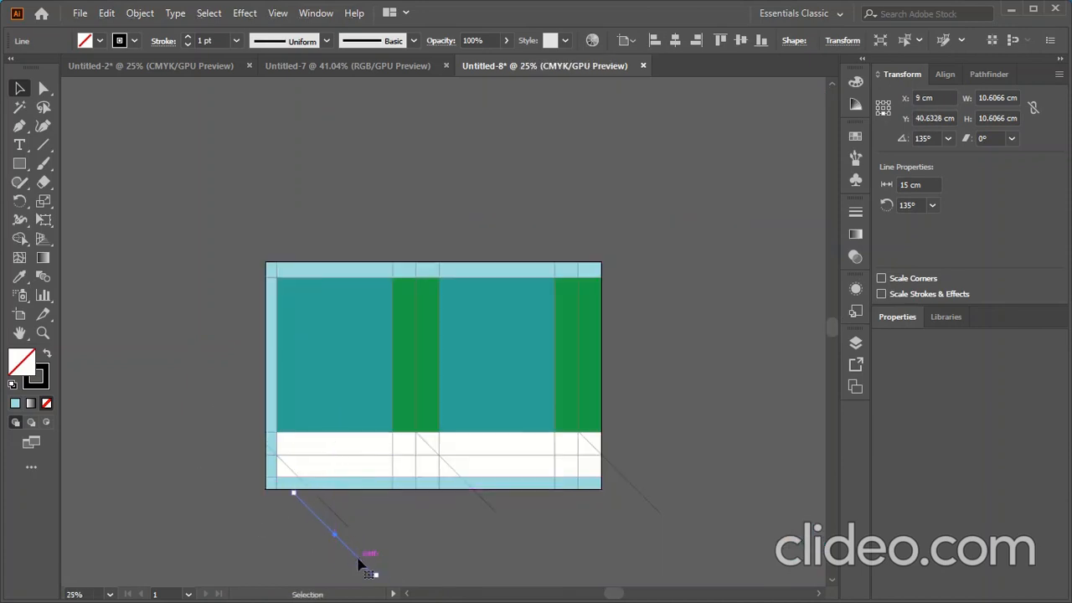
pyautogui.click(149, 17)
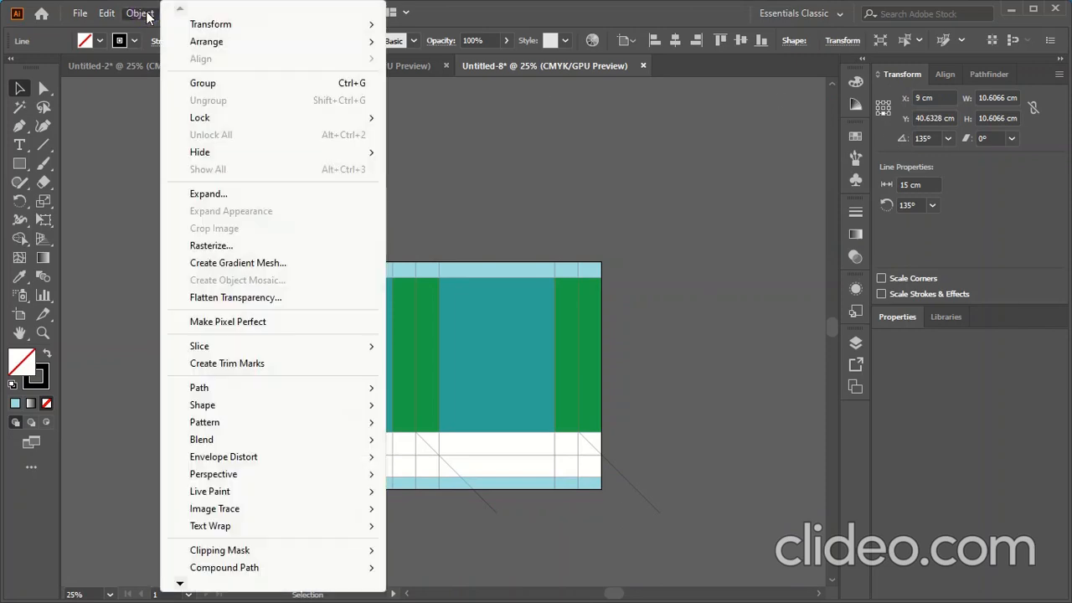
pyautogui.moveTo(220, 22)
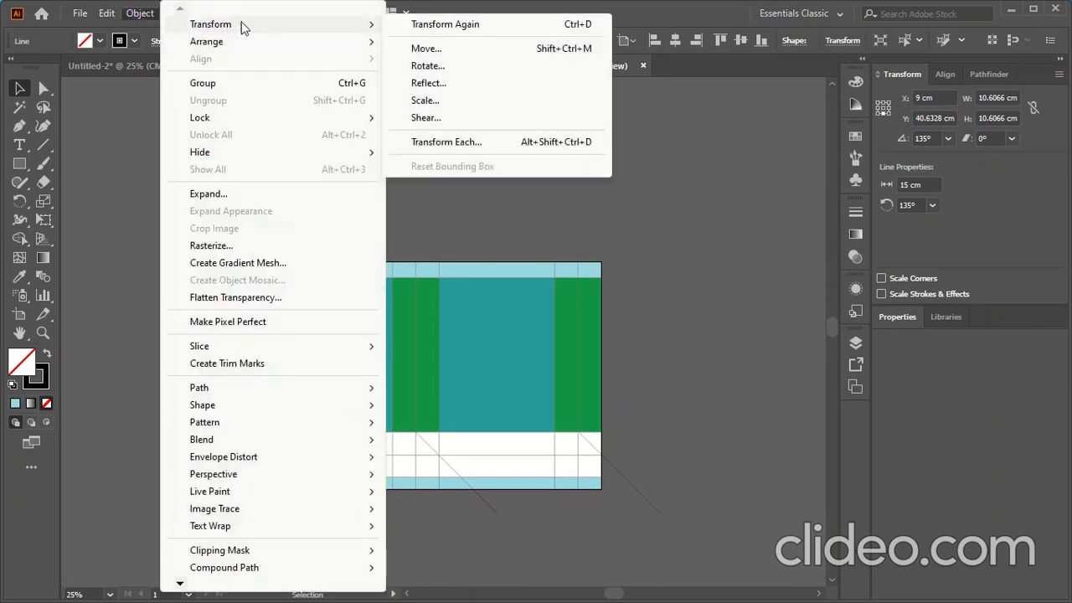
pyautogui.click(443, 83)
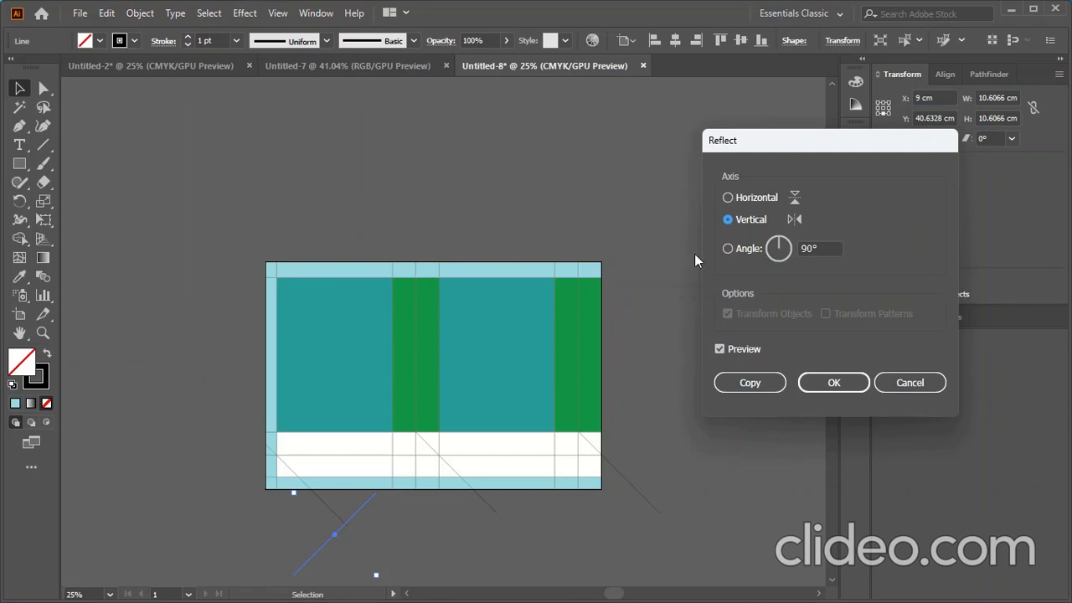
pyautogui.click(821, 384)
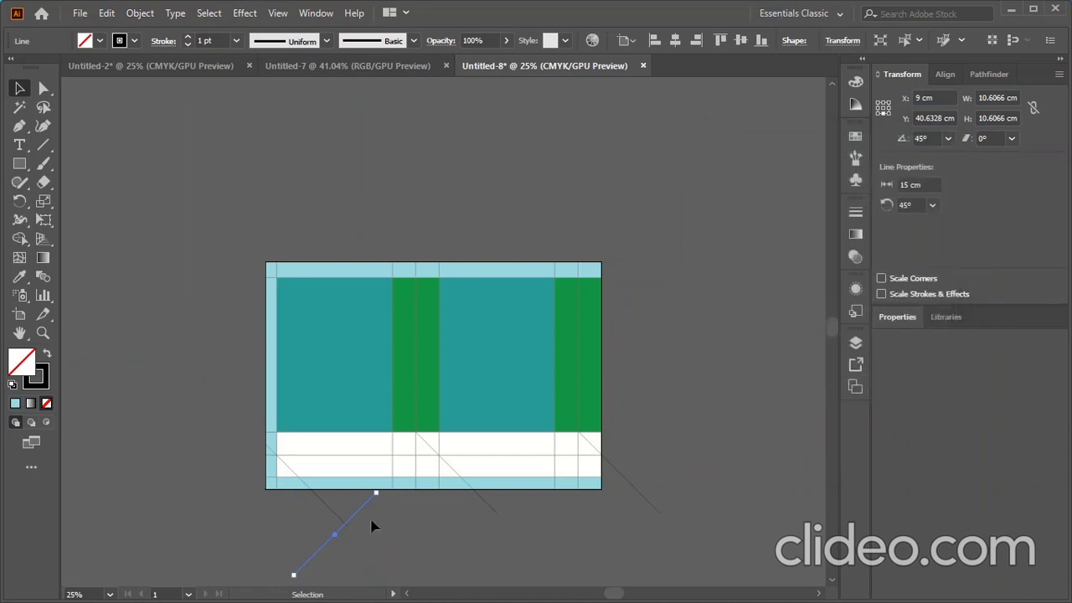
# Snap the reflected 45° line's upper end to the base of the first green pair's divider and copy it to the second pair's divider
pyautogui.moveTo(367, 509); pyautogui.dragTo(412, 447)
pyautogui.moveTo(517, 486); pyautogui.dragTo(549, 469)
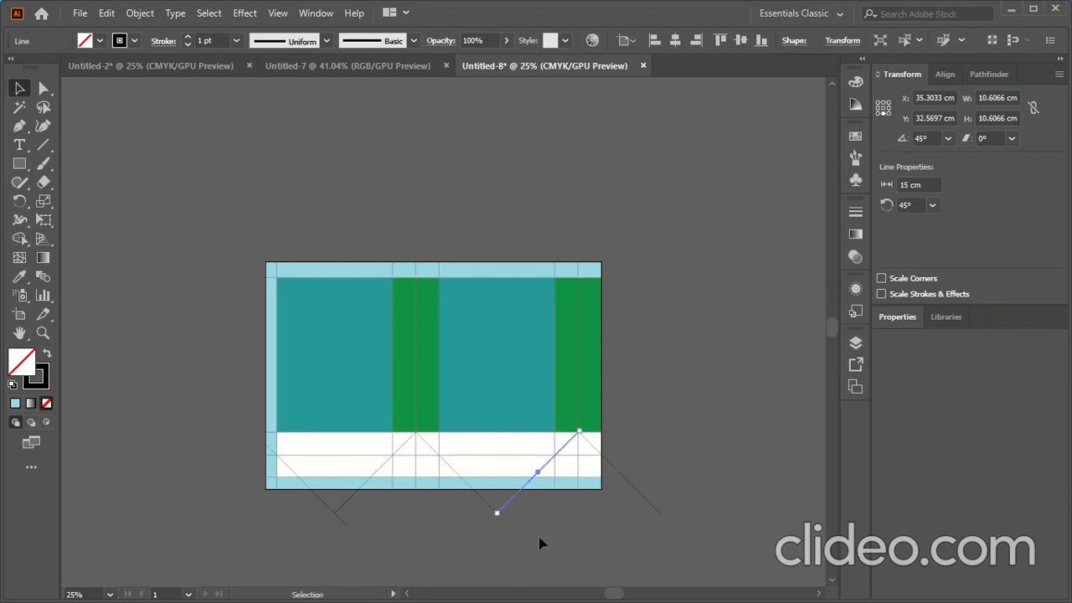
pyautogui.scroll(4, 570, 469)
pyautogui.scroll(-4, 566, 438)
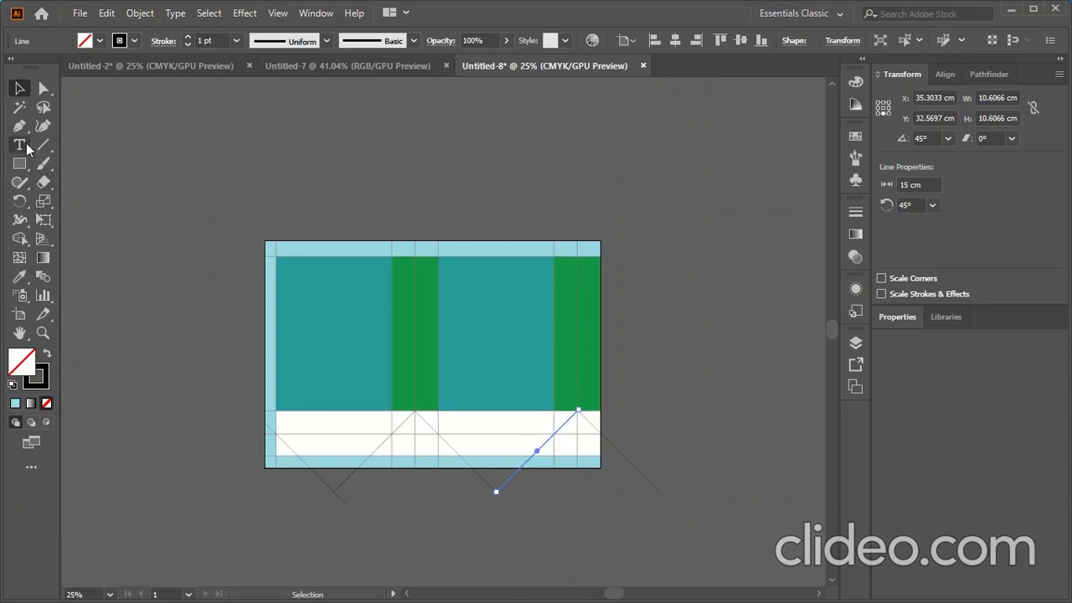
pyautogui.click(206, 349)
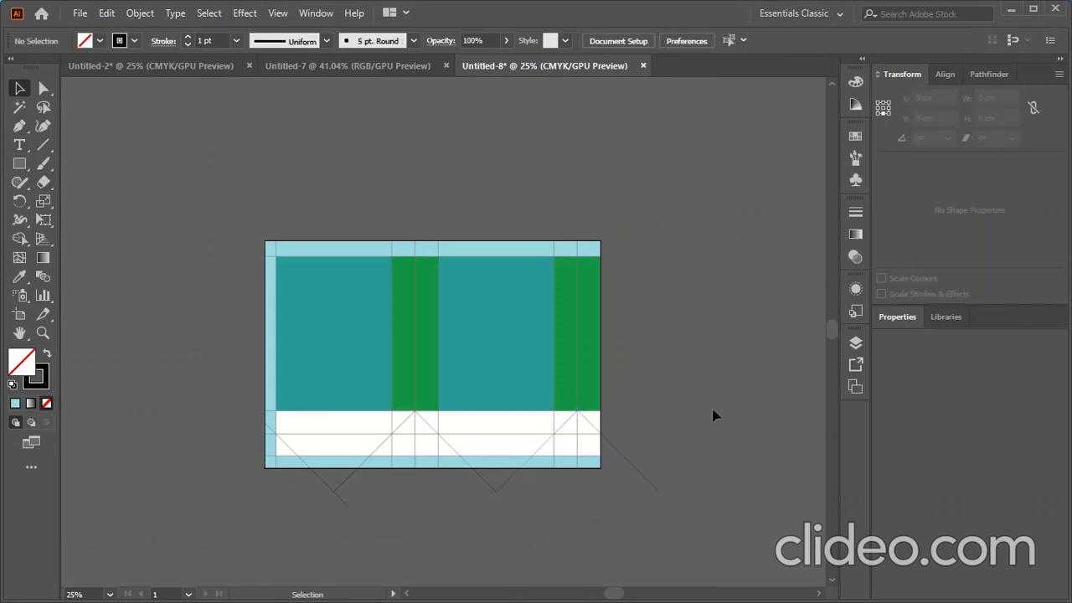
# Select the panels, flap rows and diagonal lines, and trim off the line ends extending beyond the template with Shape Builder
pyautogui.moveTo(713, 415); pyautogui.dragTo(121, 515)
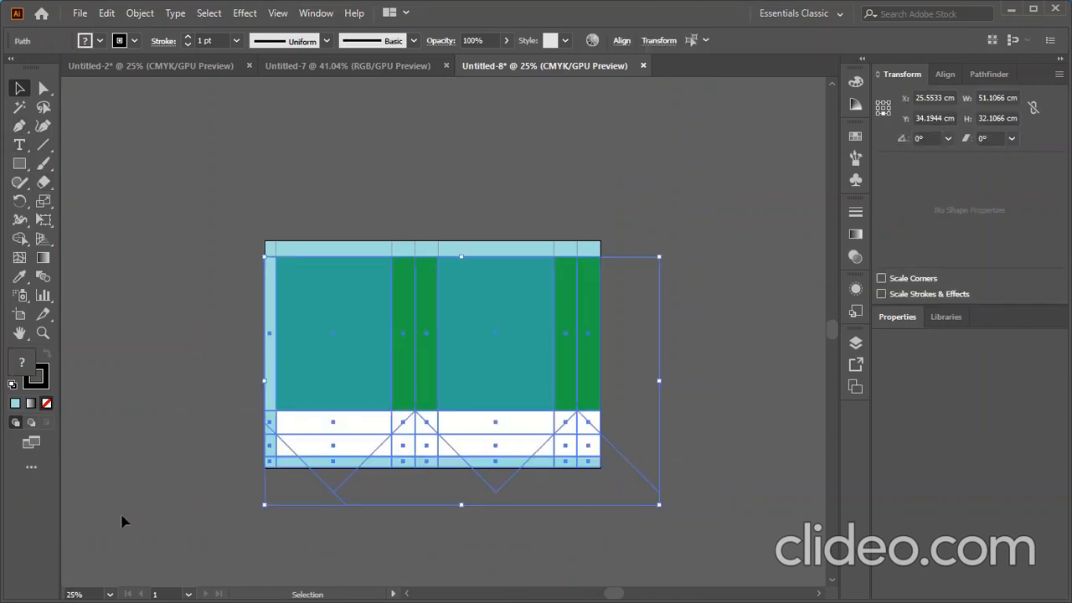
pyautogui.click(19, 238)
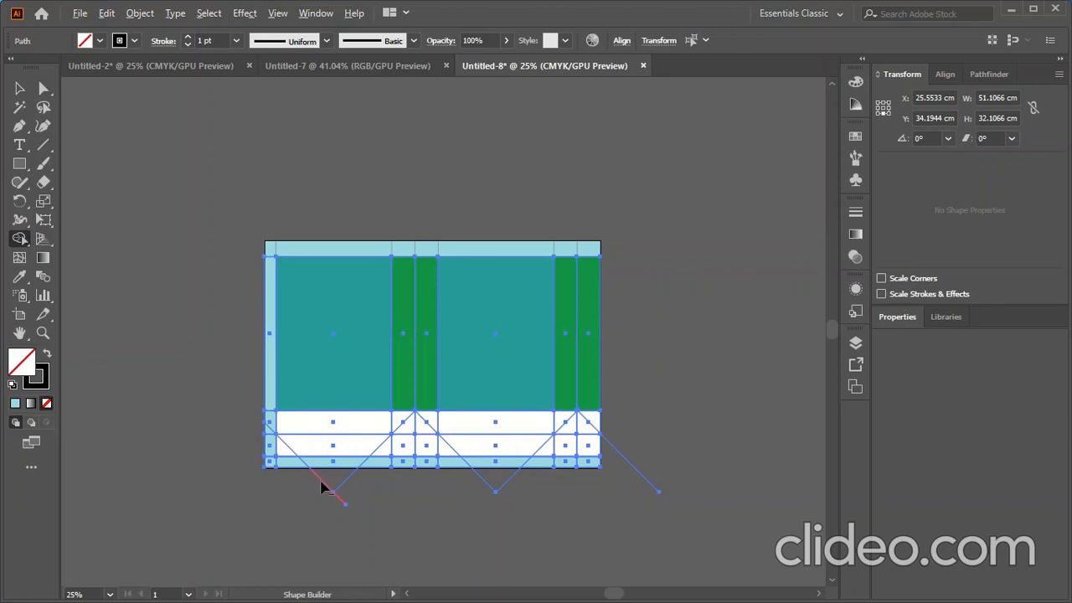
pyautogui.keyDown('alt'); pyautogui.click(325, 487); pyautogui.keyUp('alt')
pyautogui.keyDown('alt'); pyautogui.click(343, 489); pyautogui.keyUp('alt')
pyautogui.keyDown('alt'); pyautogui.click(486, 488); pyautogui.keyUp('alt')
pyautogui.keyDown('alt'); pyautogui.click(508, 485); pyautogui.keyUp('alt')
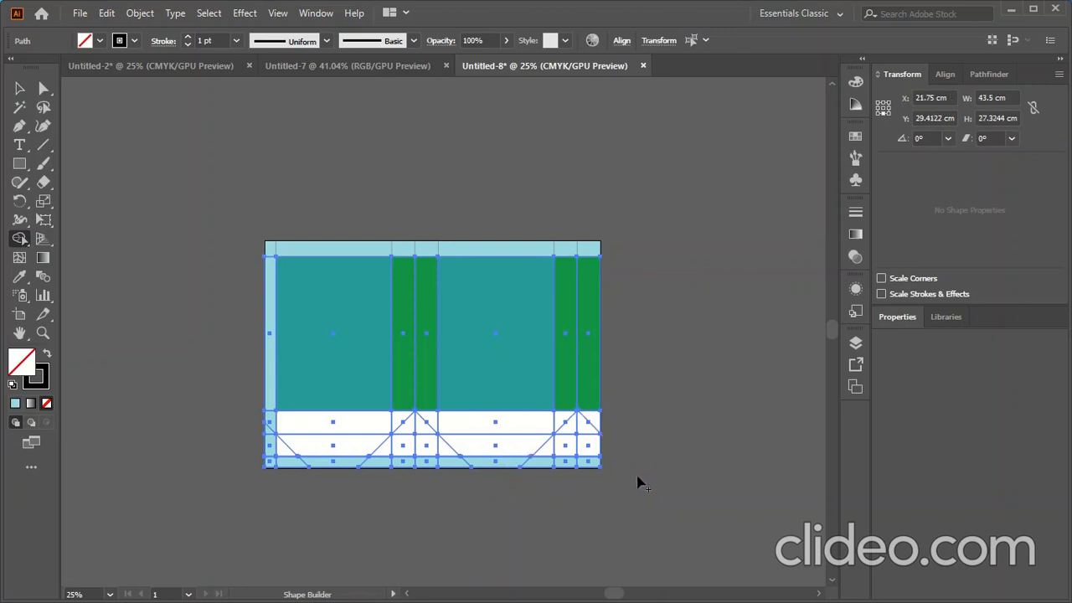
pyautogui.click(19, 88)
pyautogui.click(164, 235)
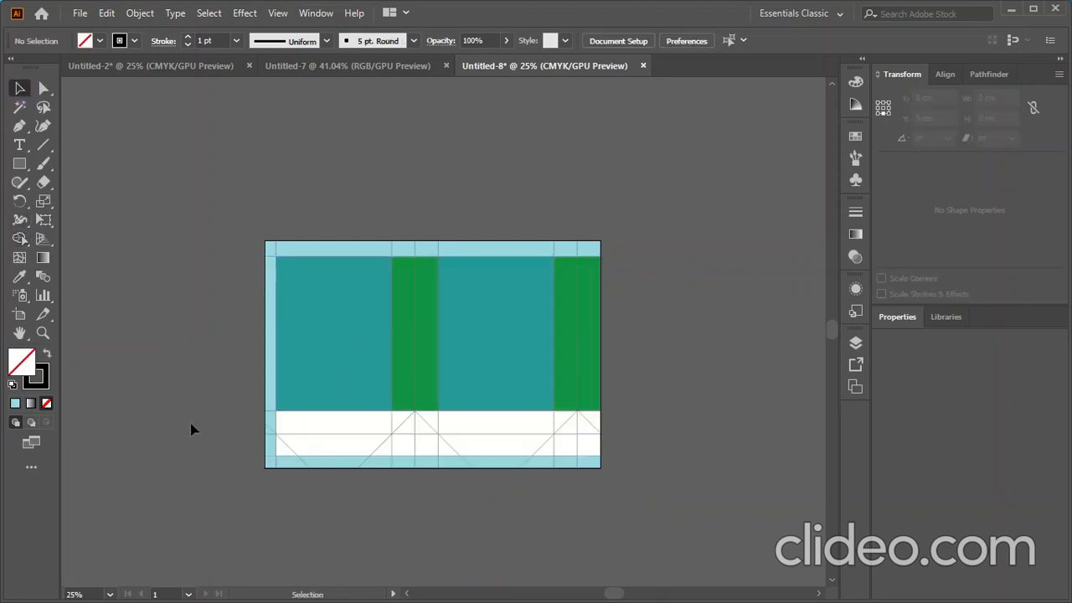